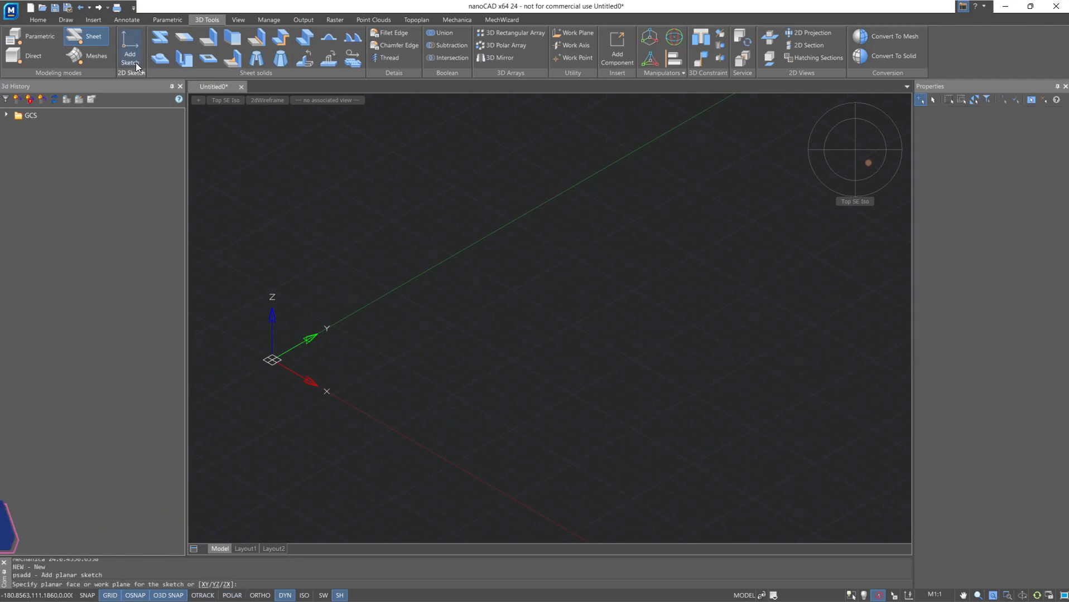
Step: Start a sketch on the XY plane and draw a rectangle about 204 by 112 up and to the side of the origin
left_click(7, 114)
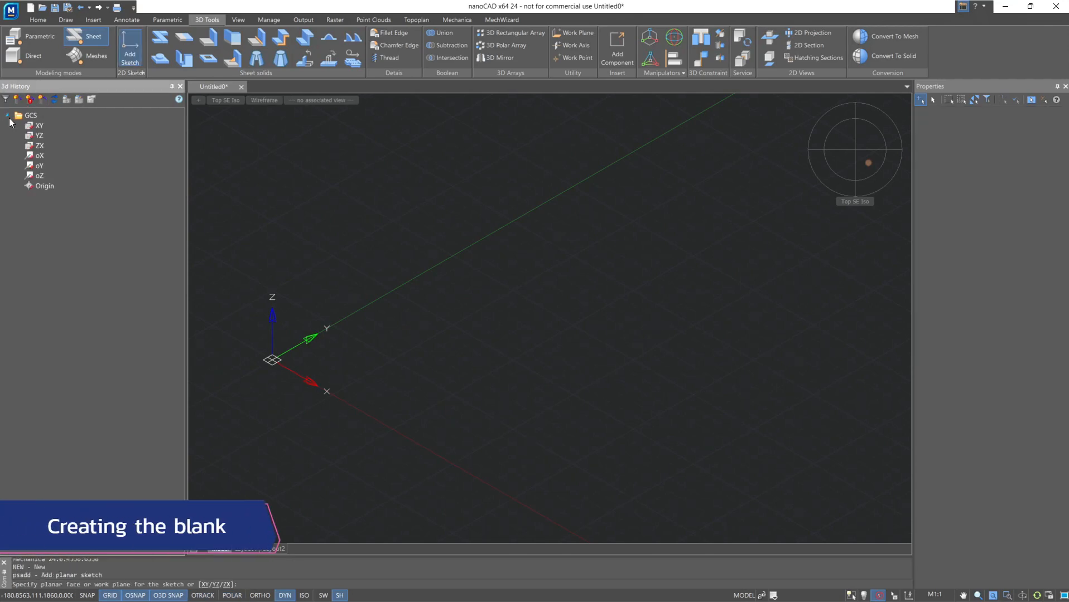
left_click(31, 132)
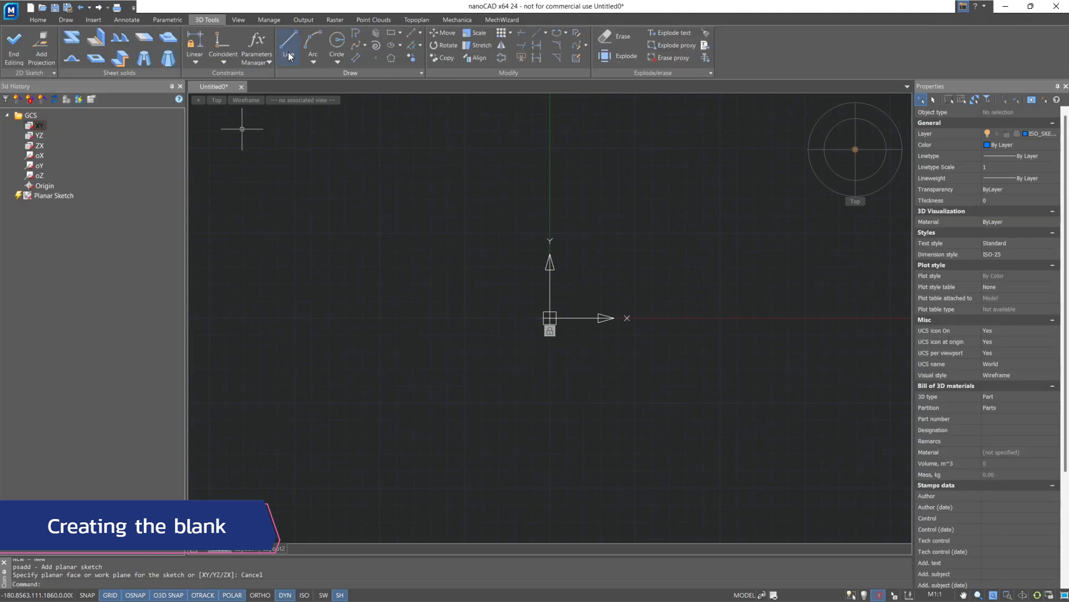
left_click(393, 33)
middle_click_drag(680, 256, 400, 364)
left_click(312, 379)
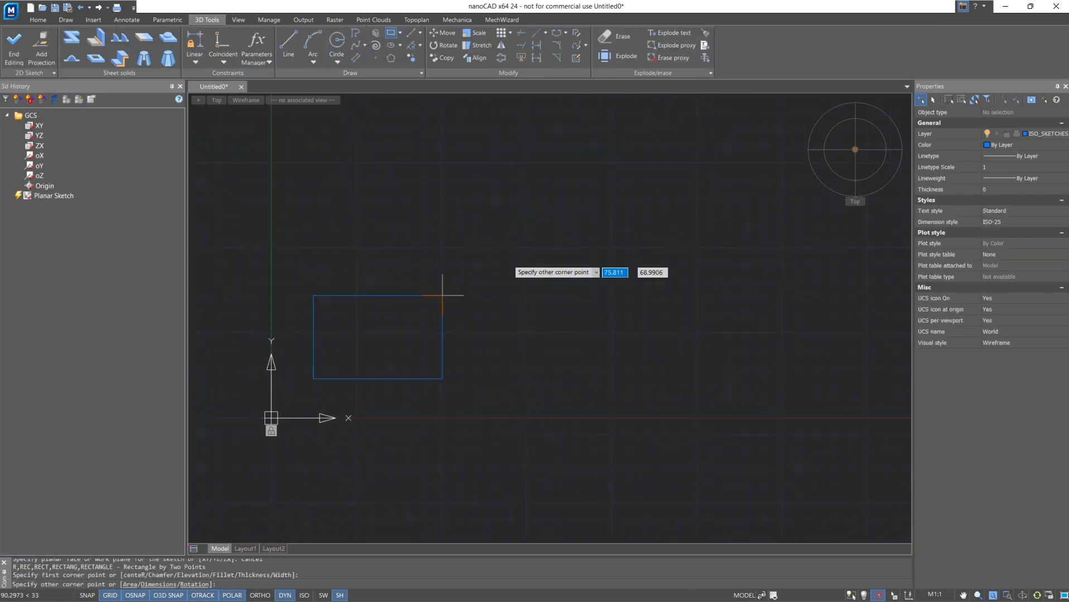
left_click(659, 189)
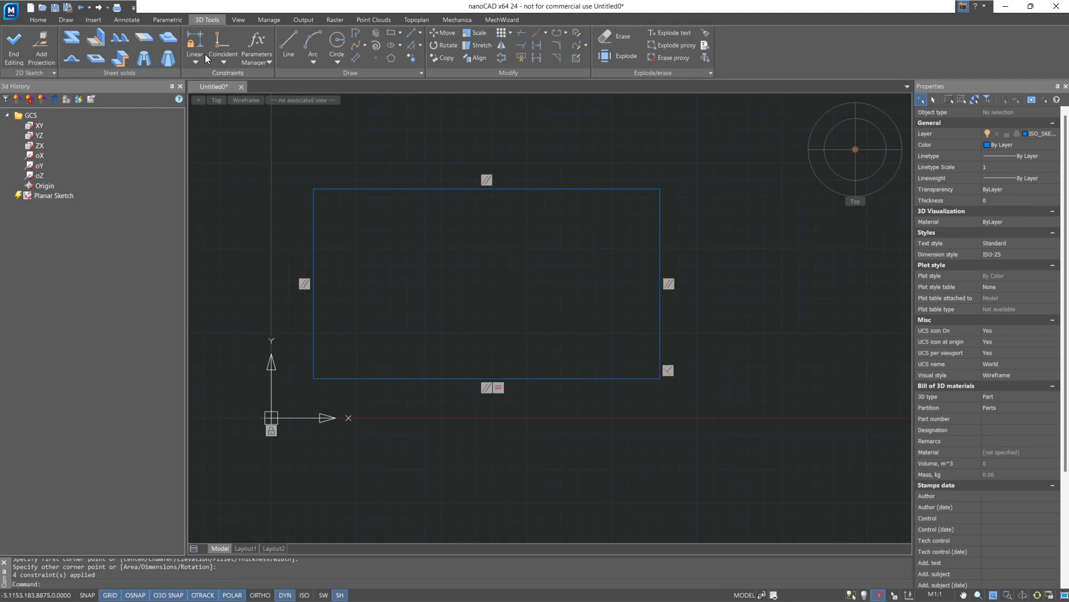
Step: Add a linear dimension constraint of 200 along the rectangle's lower edge
left_click(194, 42)
left_click(313, 379)
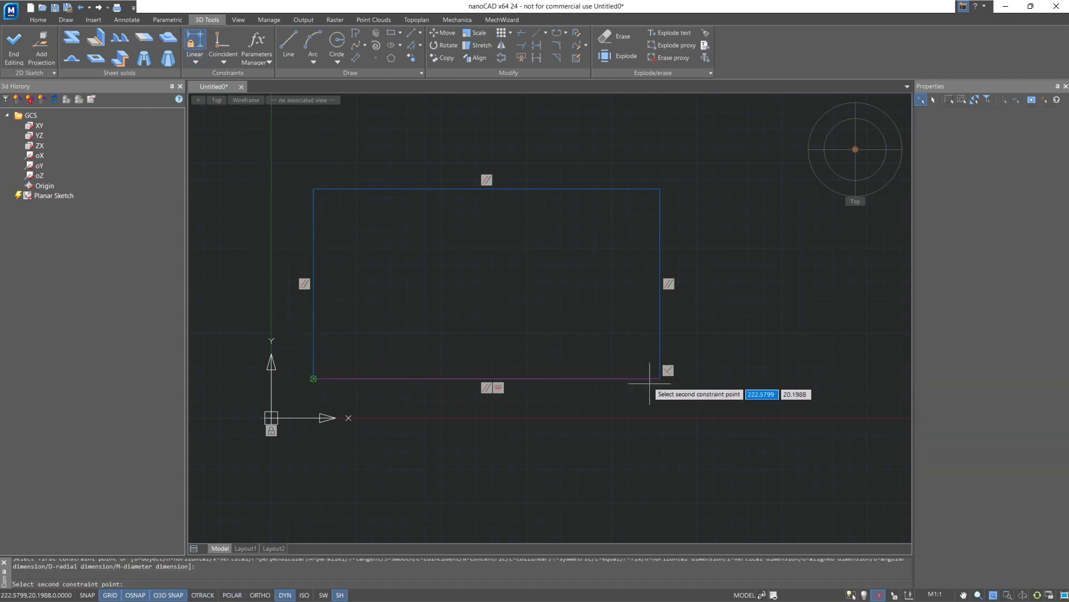
left_click(659, 378)
left_click(663, 449)
type("200")
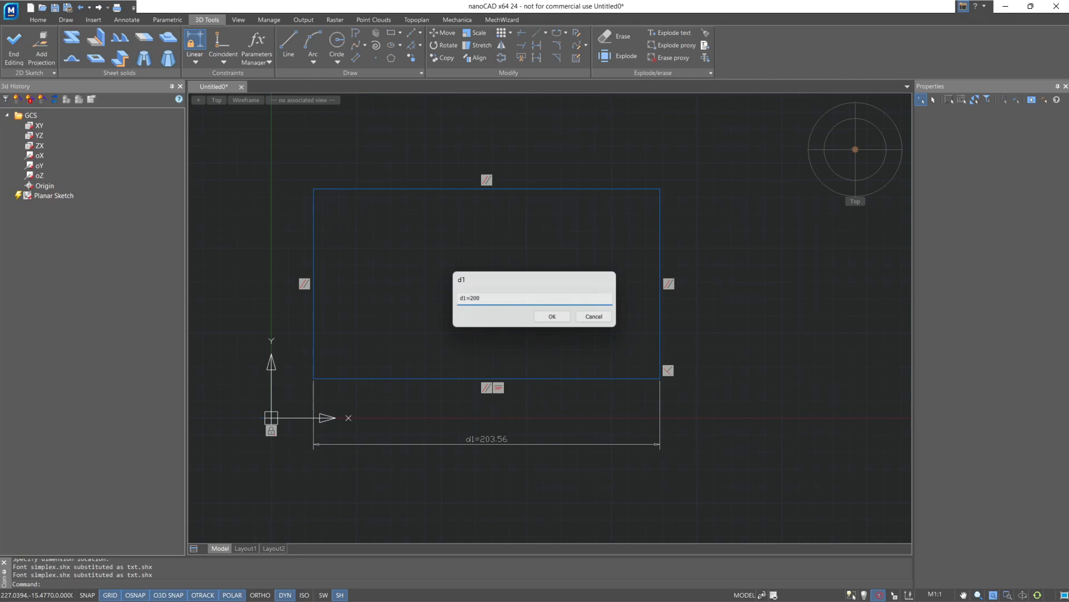
key("Return")
Step: Constrain the rectangle's height to 100 between its right-hand corners and finish the sketch
left_click(656, 379)
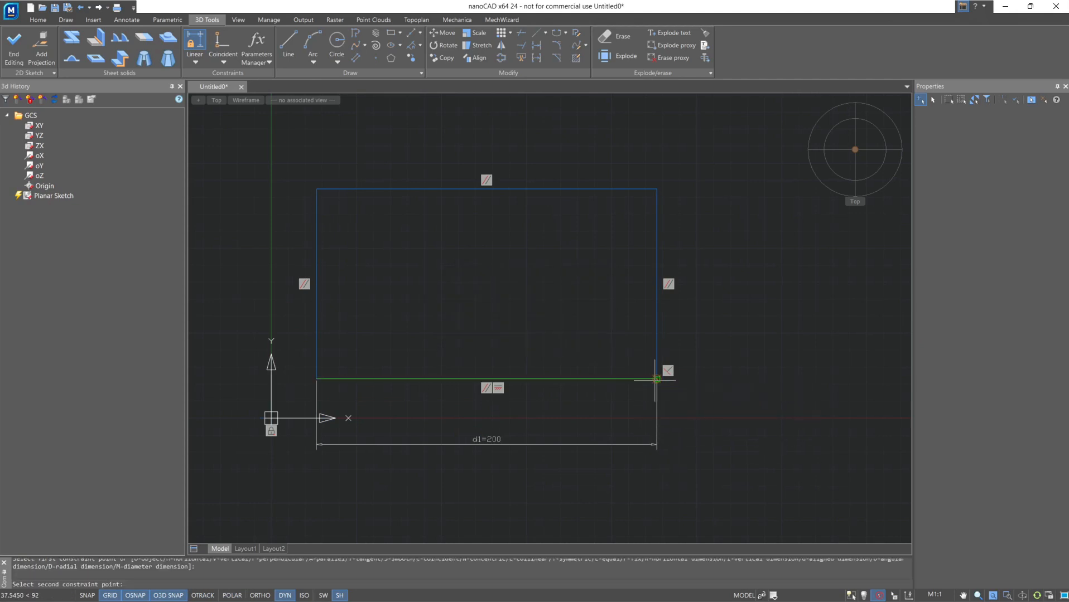
left_click(657, 190)
left_click(716, 202)
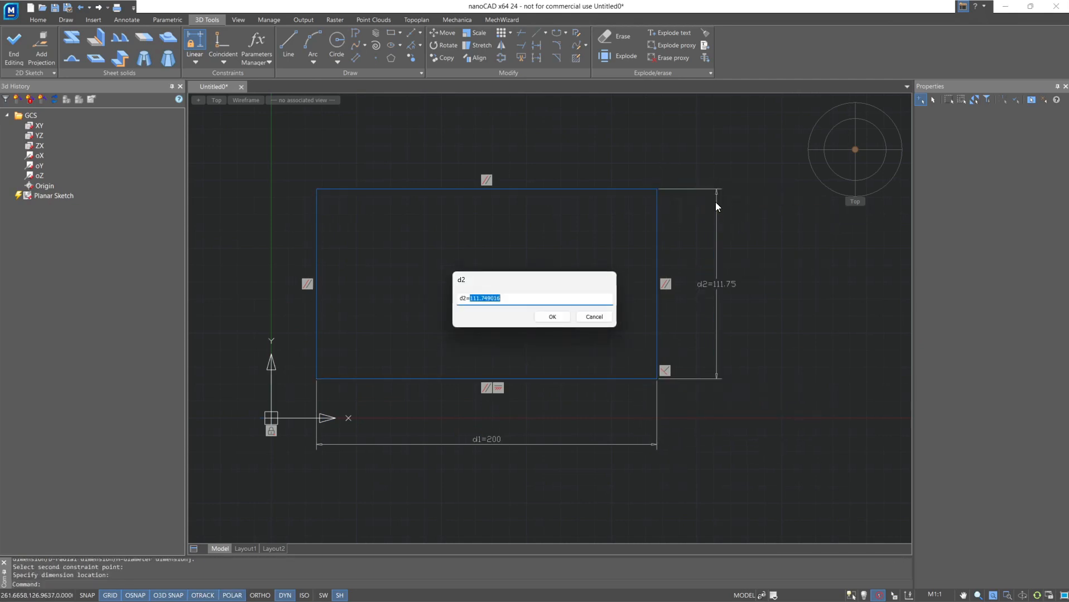
type("100")
key("Return")
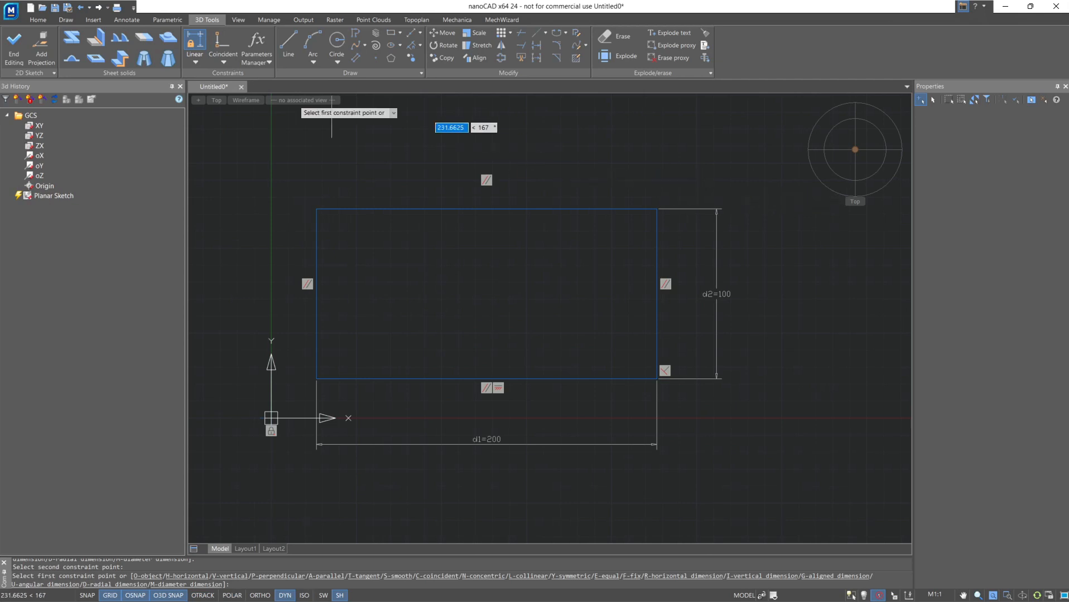
left_click(14, 45)
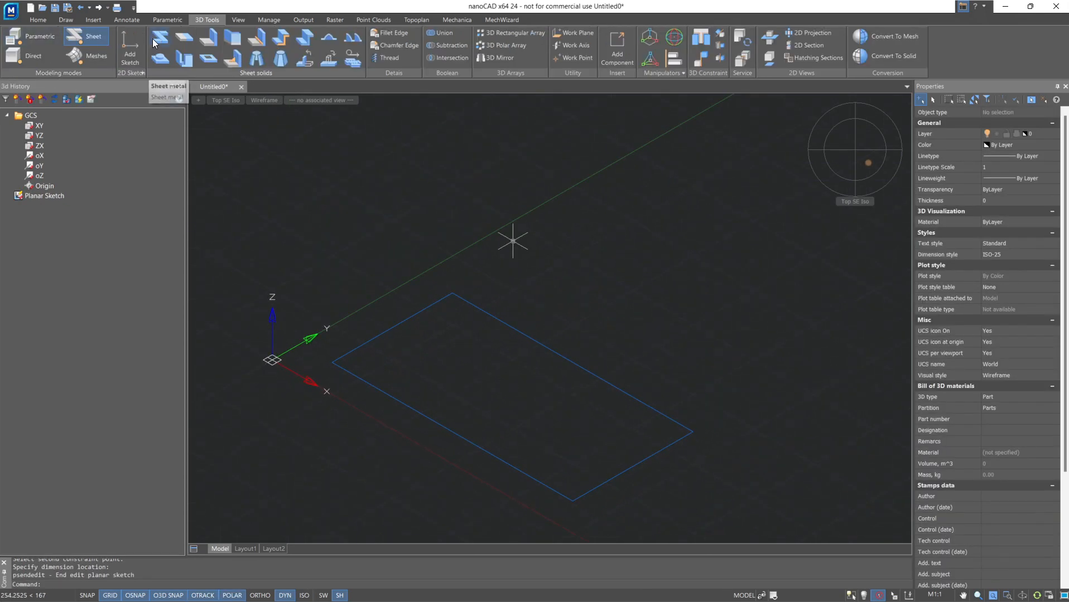
Step: Create a sheet solid with thickness 2 from the rectangular sketch and display it as Shaded with edges
left_click(153, 39)
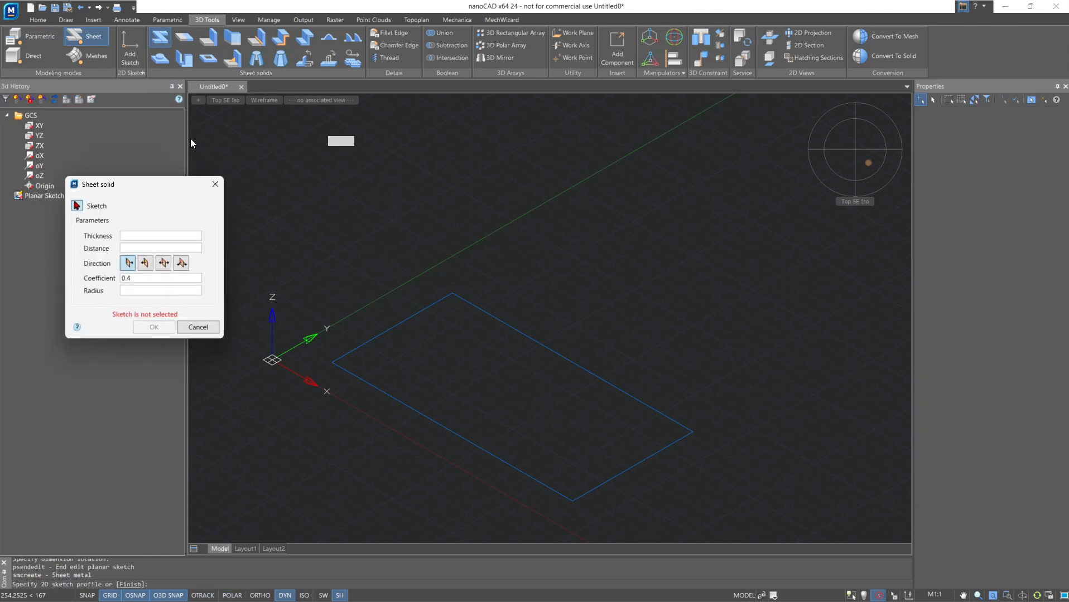
left_click(346, 358)
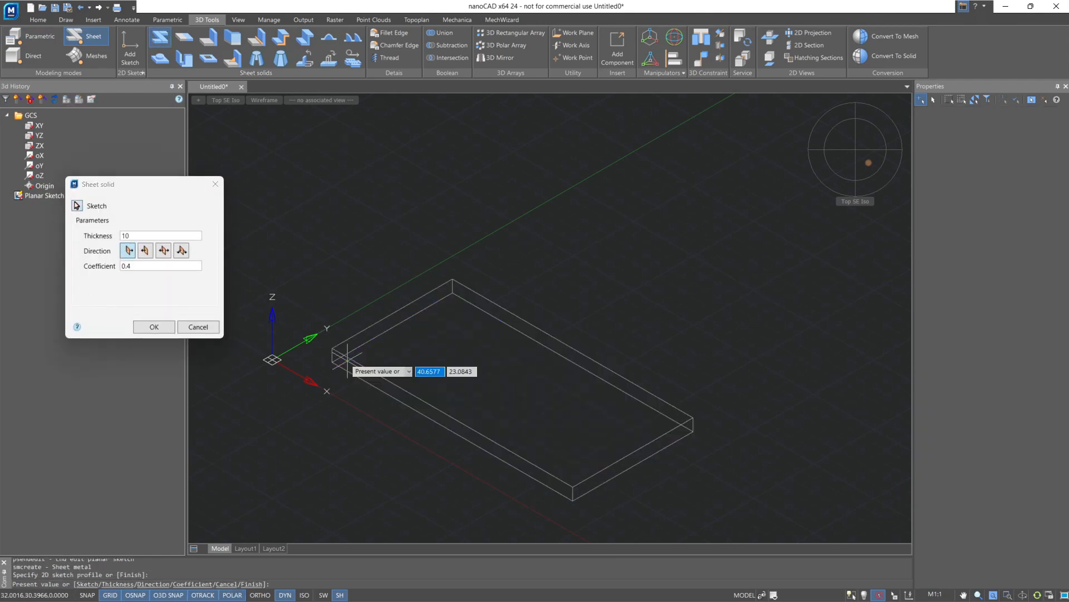
left_click(116, 238)
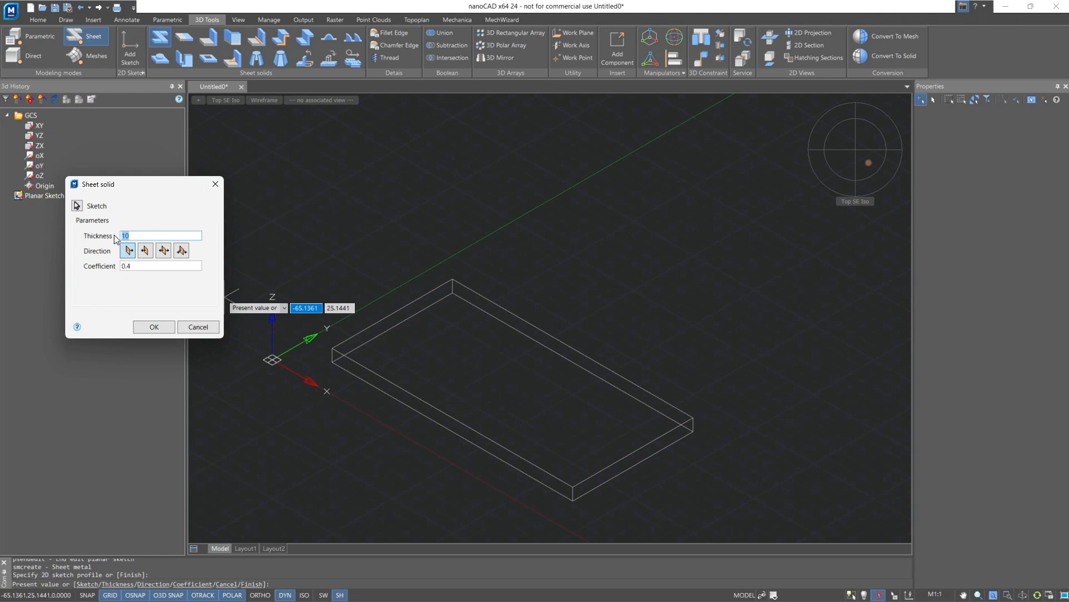
type("2")
left_click(153, 327)
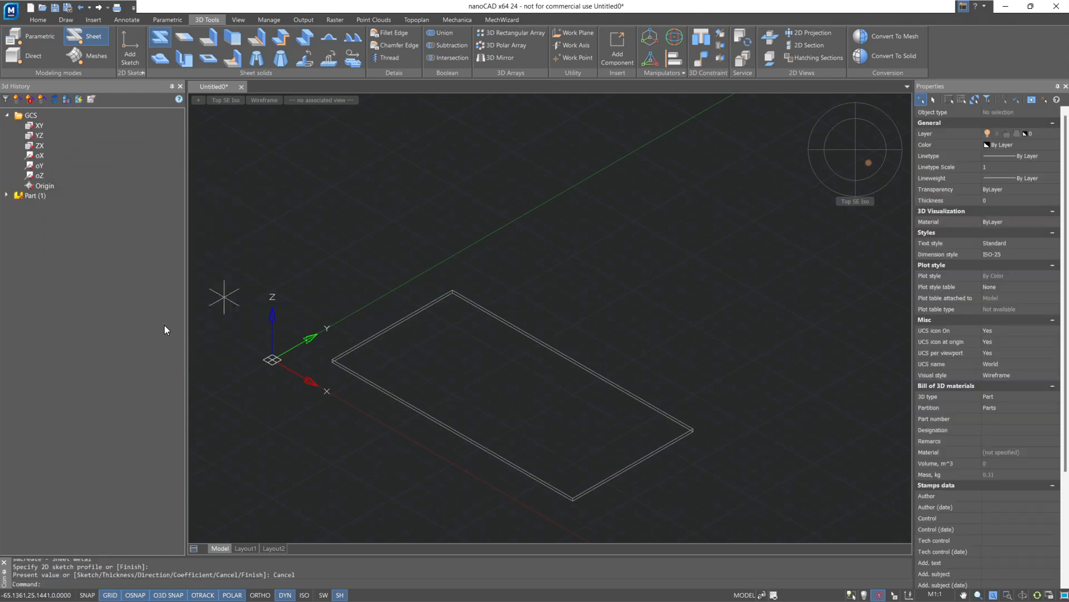
left_click(270, 102)
left_click(292, 203)
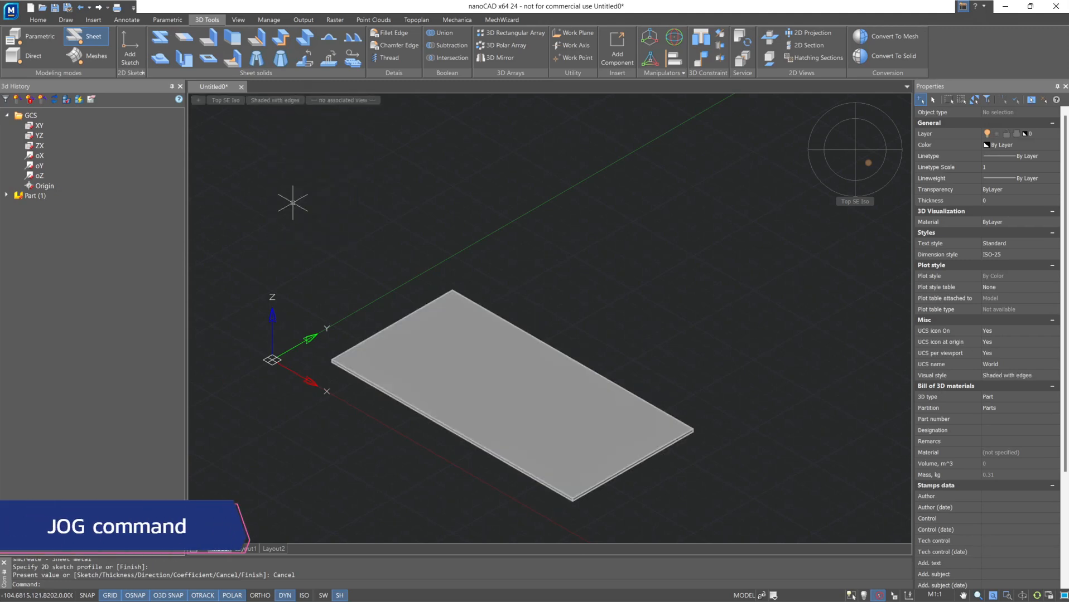
Step: Sketch a straight fold line on the plate's top face, crossing its full width parallel to the short edges, and finish the sketch
left_click(134, 49)
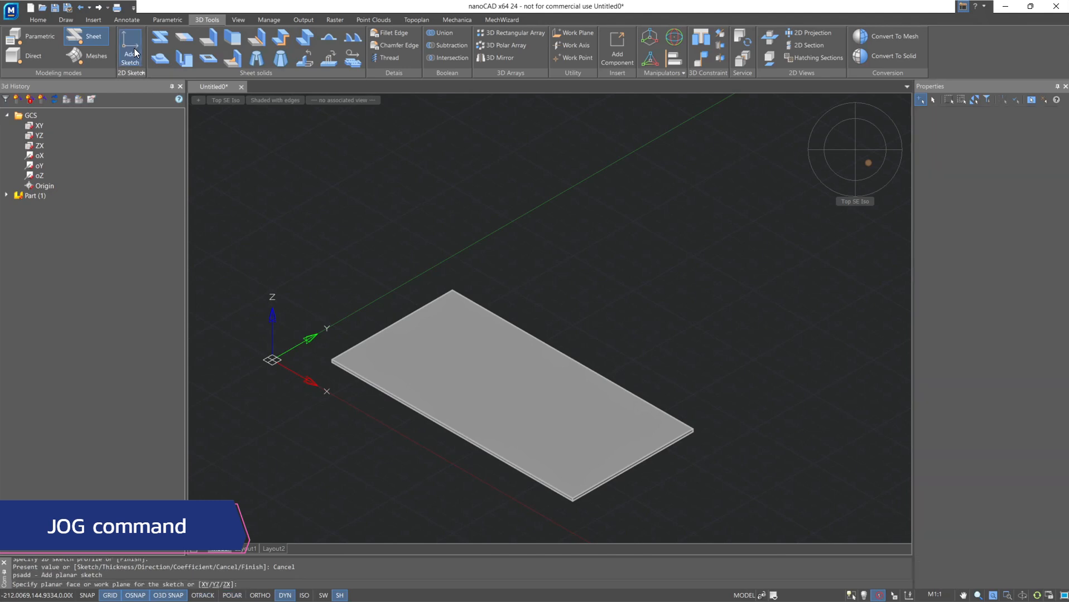
left_click(414, 352)
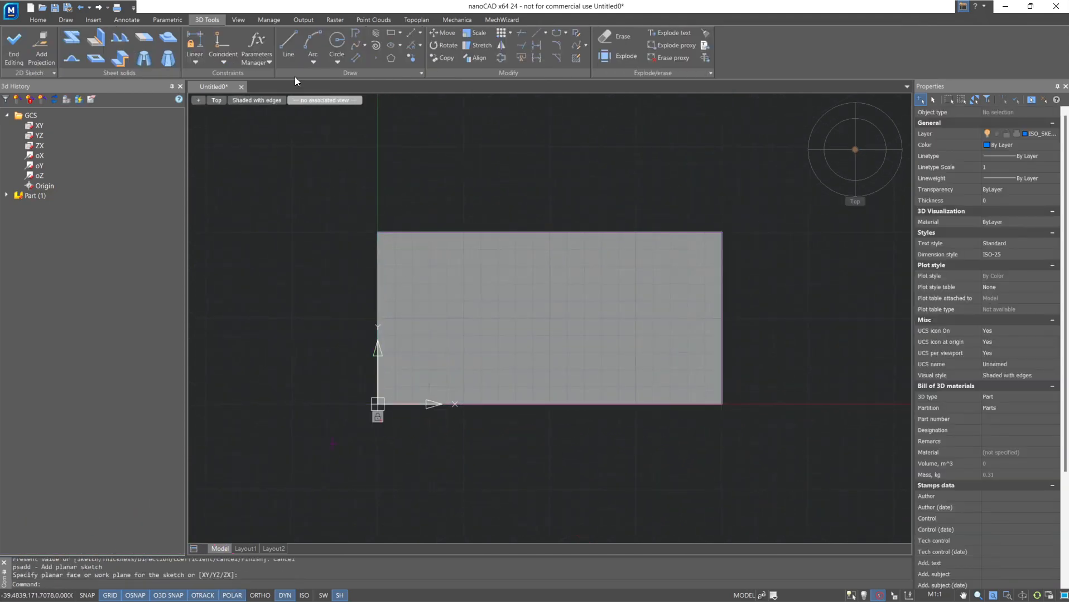
left_click(288, 45)
left_click(474, 206)
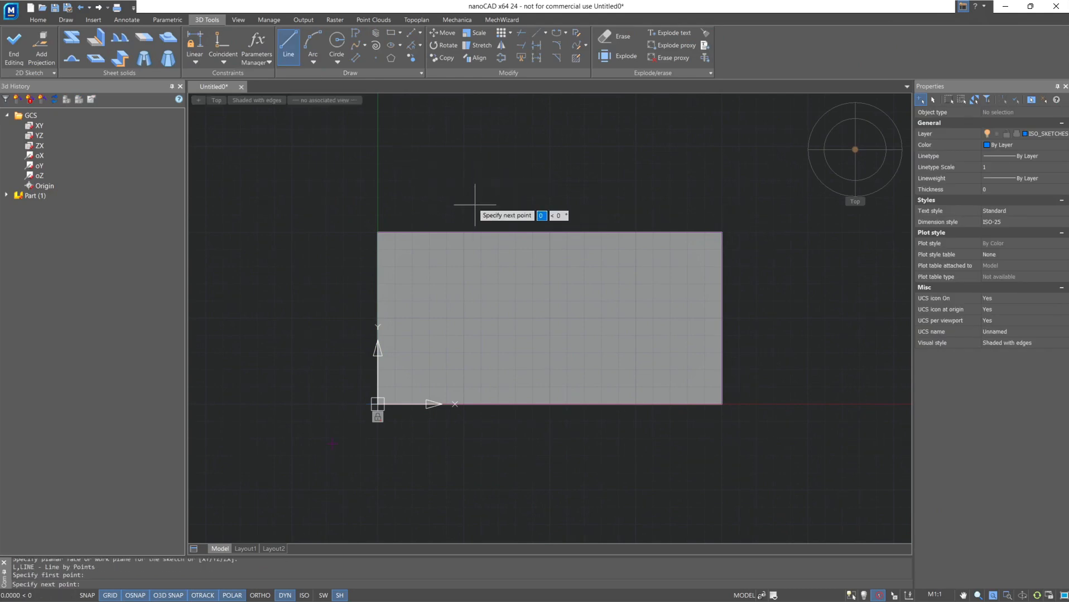
left_click(486, 441)
key("Escape")
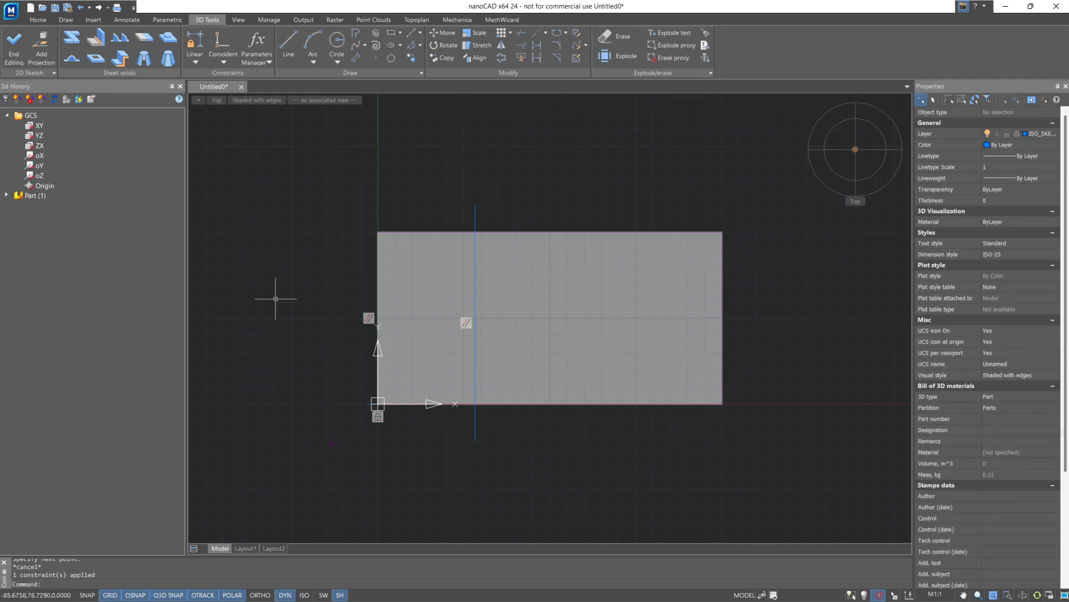
left_click(15, 53)
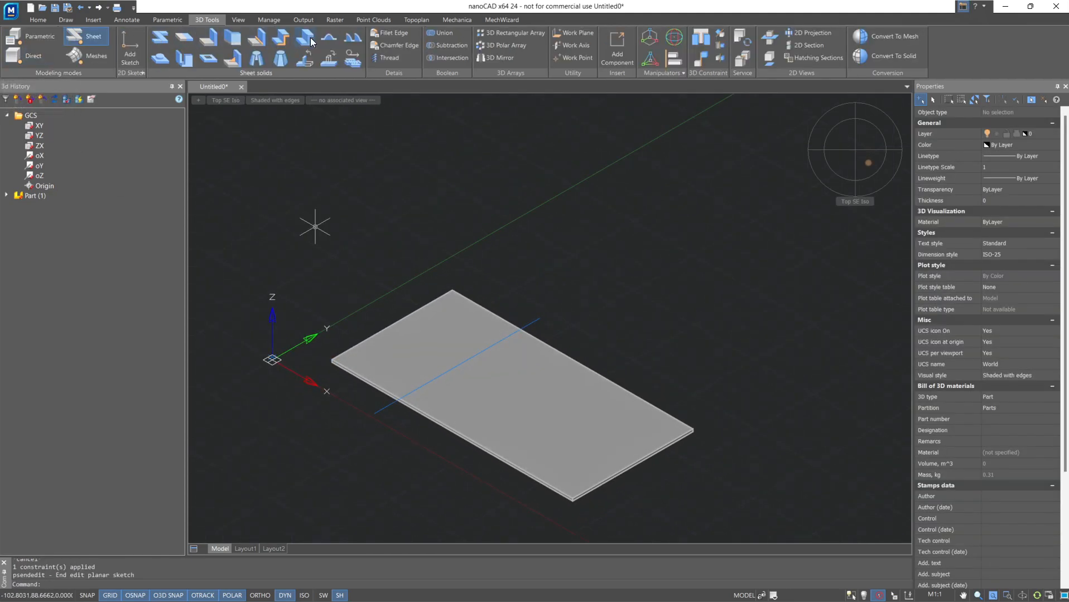
Step: Start a Jog on the plate, using the sketched line as the fold line and the top face as the face
left_click(310, 38)
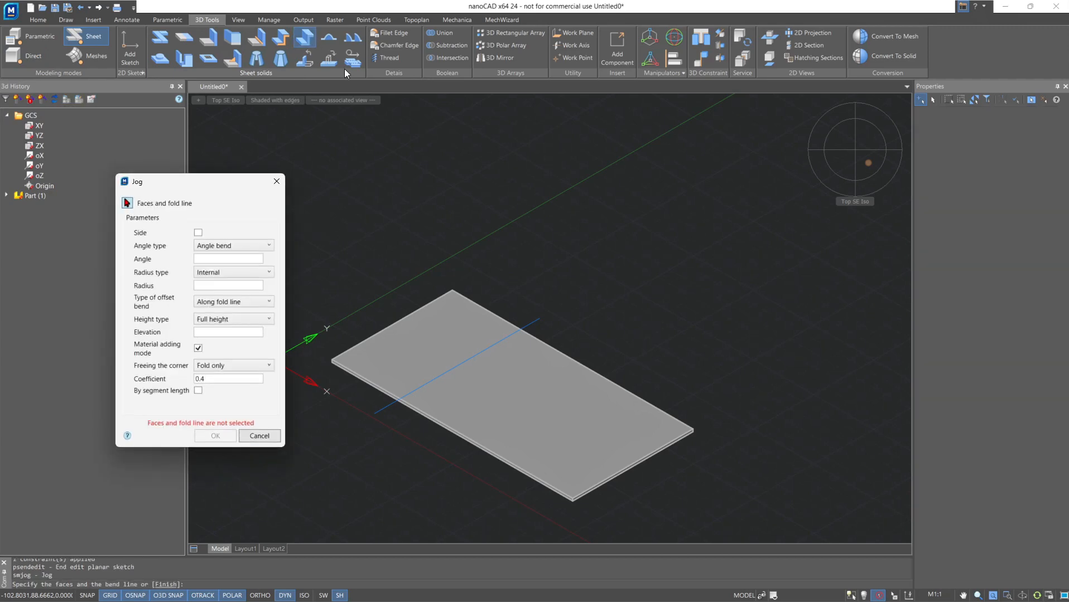
left_click(529, 325)
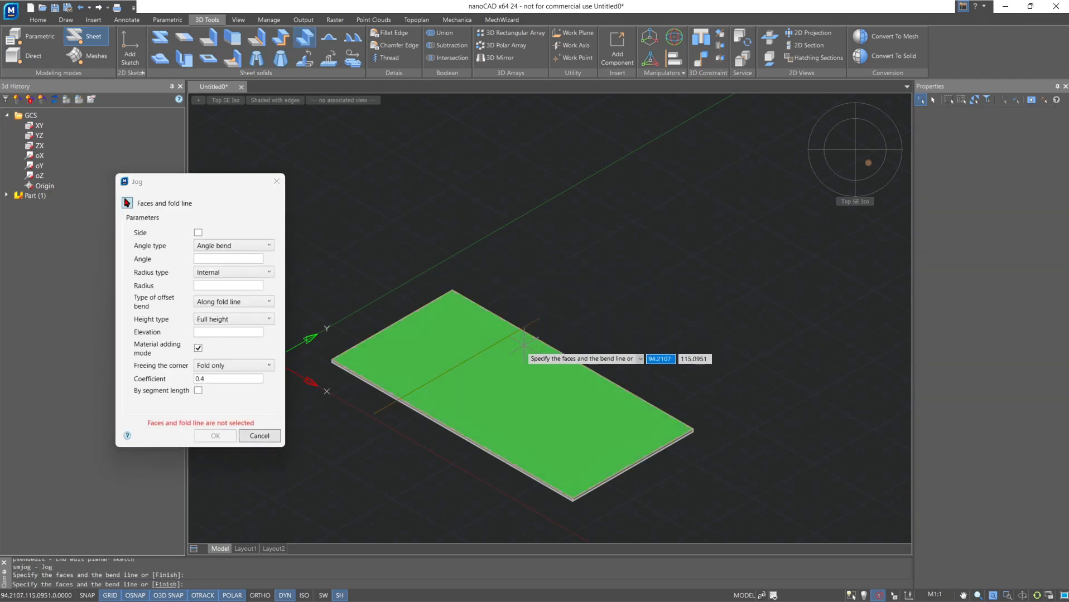
left_click(524, 342)
scroll(521, 355, "up", 2)
middle_click_drag(520, 364, 610, 321)
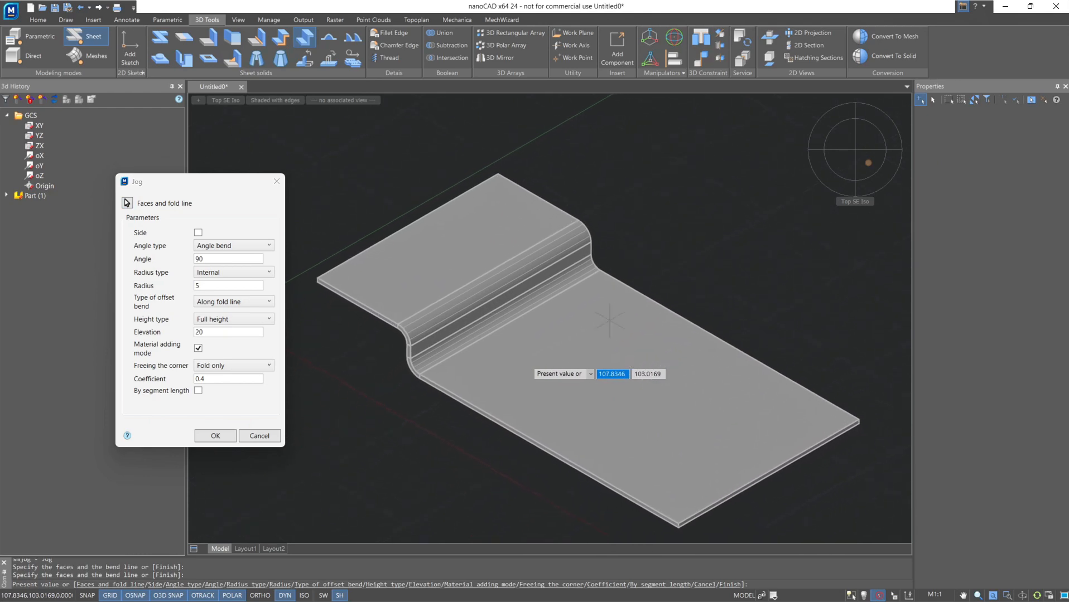
Step: Check the jog's side and angle type options, and set the bend angle to 45
left_click(198, 233)
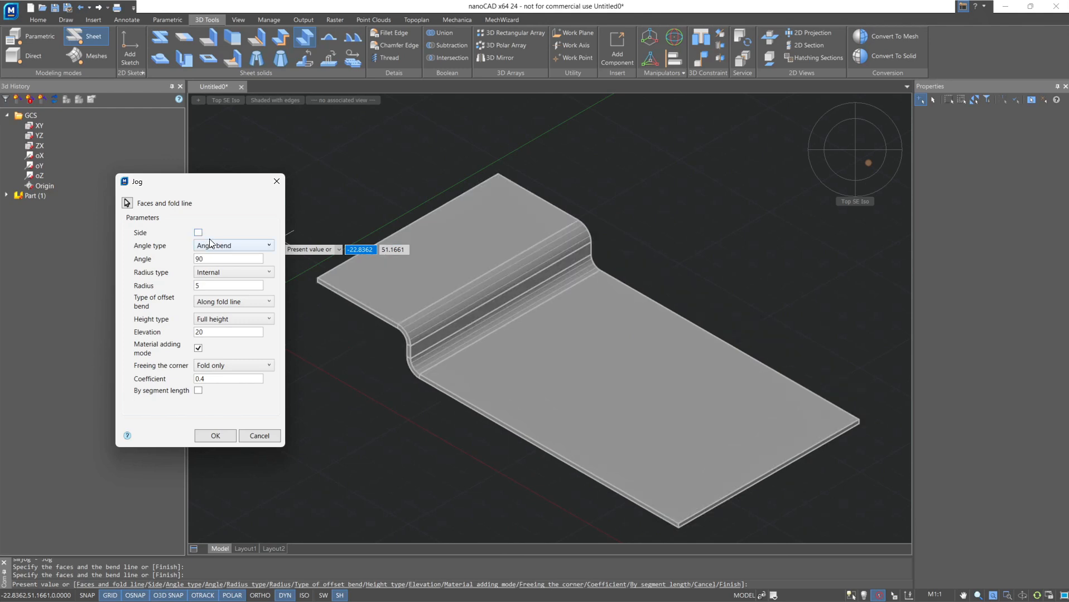
left_click(264, 248)
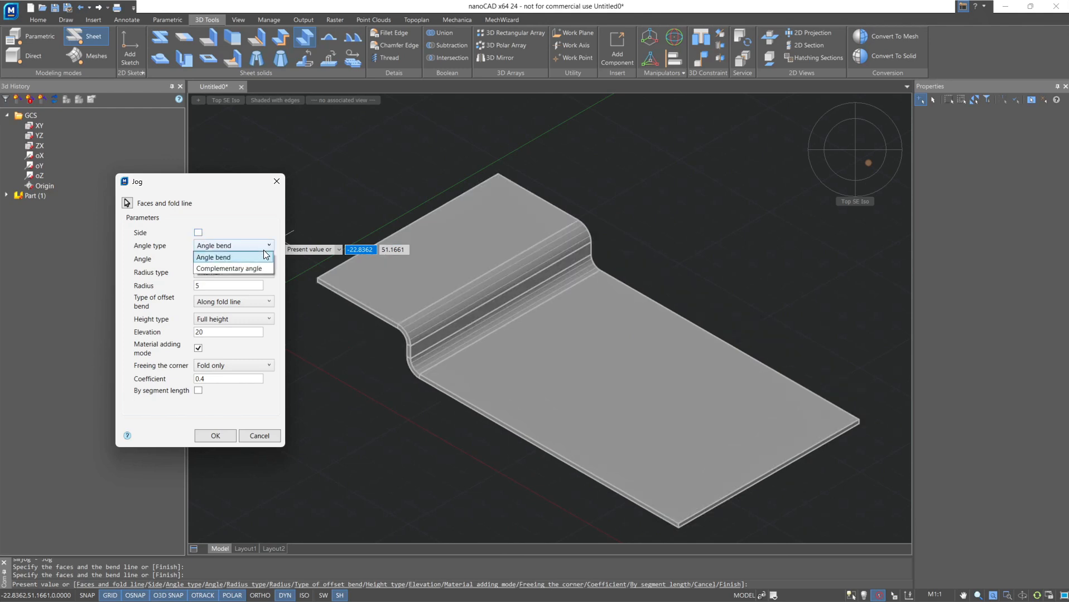
left_click(265, 252)
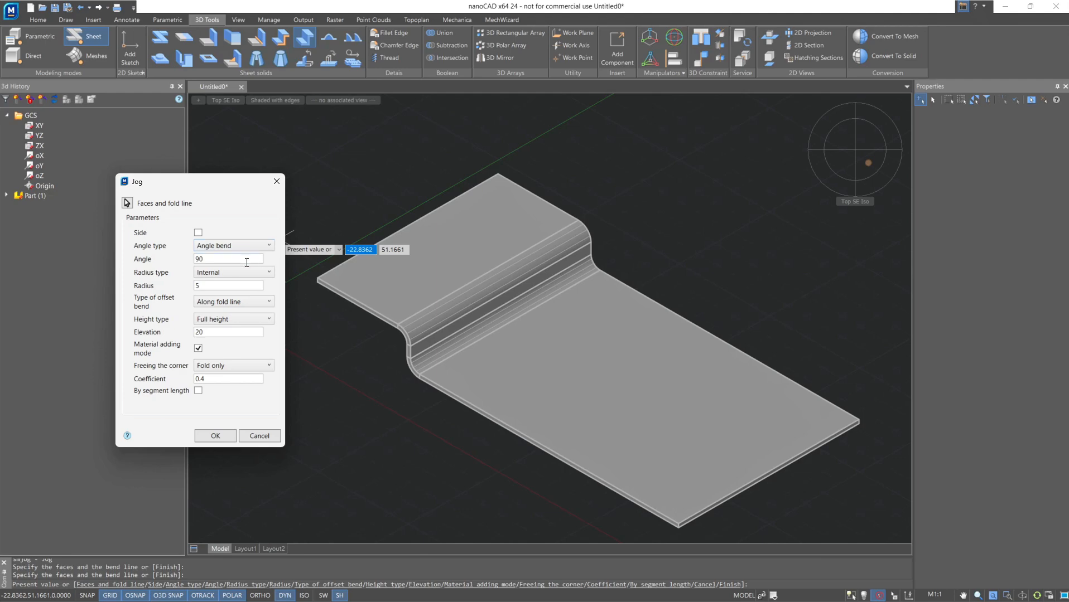
left_click_drag(204, 259, 189, 264)
key("Tab")
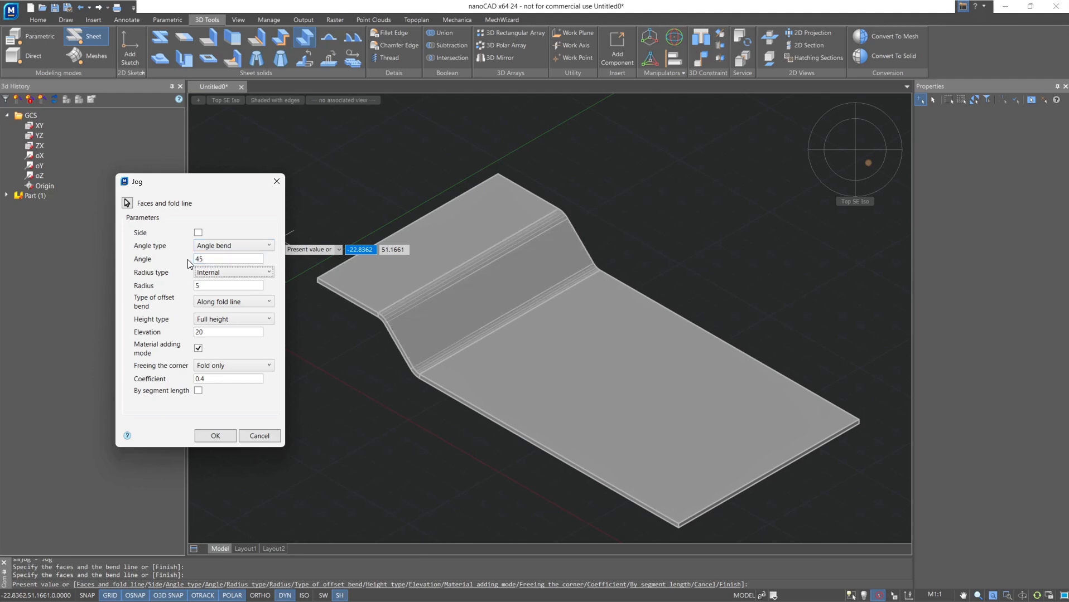
Step: Check the jog's radius type options and set the internal bend radius to 10
left_click(265, 274)
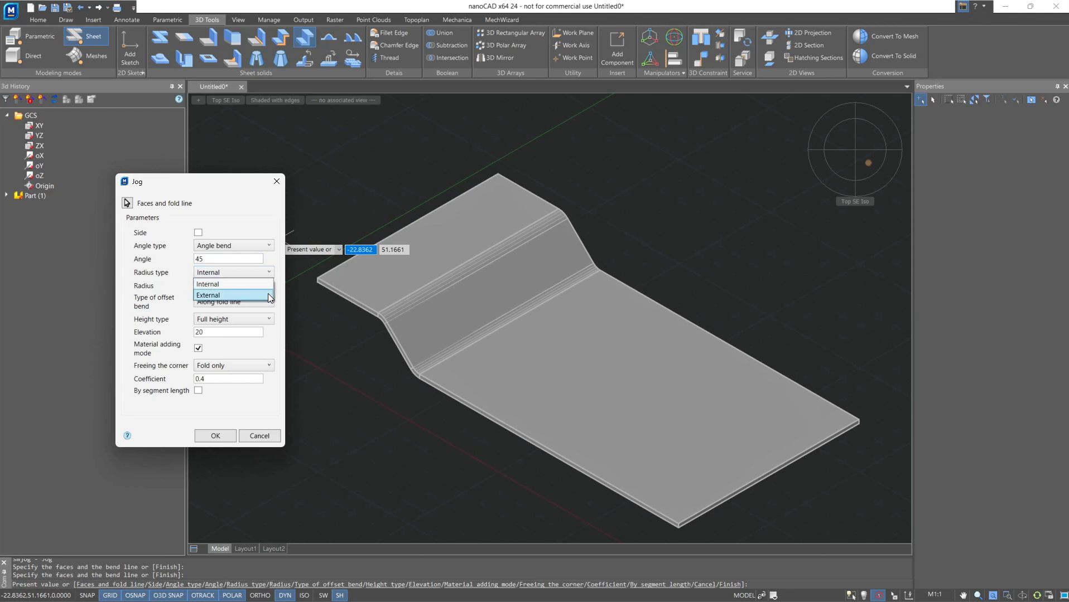
left_click(221, 285)
left_click_drag(217, 286, 190, 289)
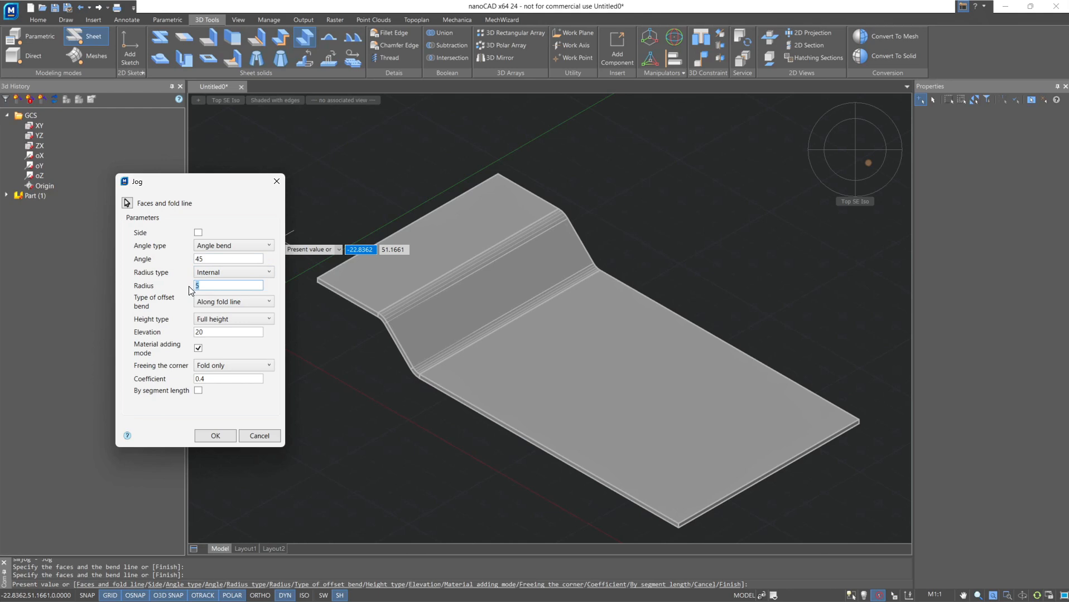
key("Tab")
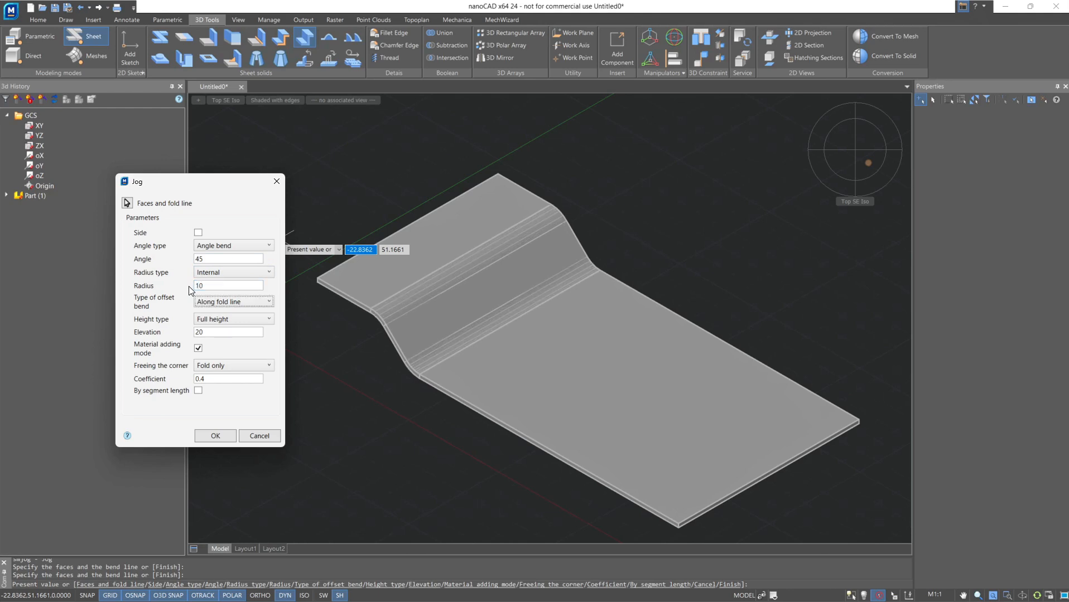
Step: Check the jog's offset bend and height type options, and set the elevation to 10
left_click(268, 304)
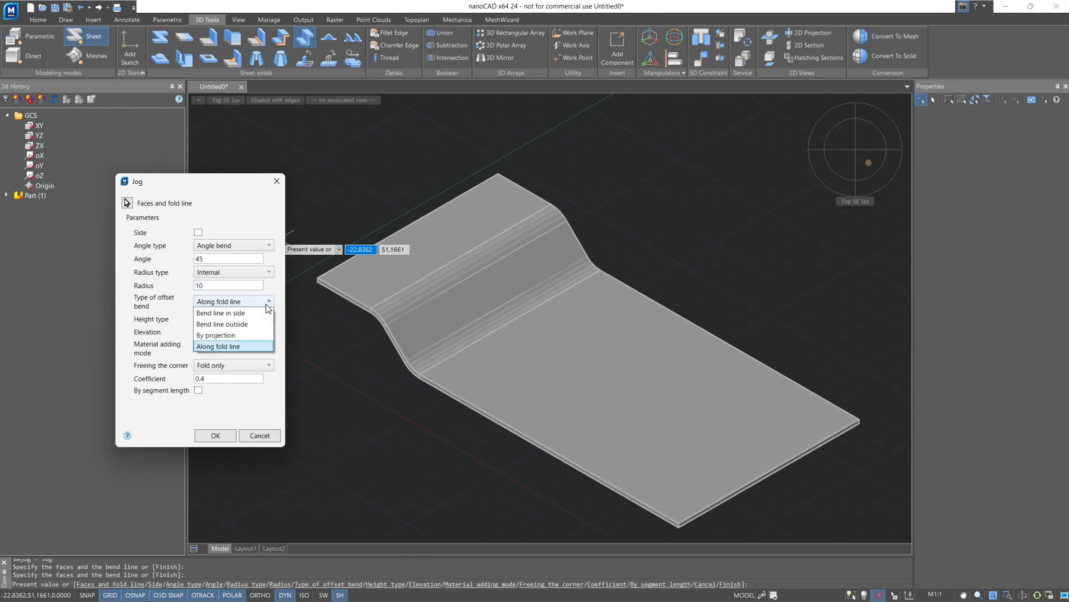
left_click(266, 305)
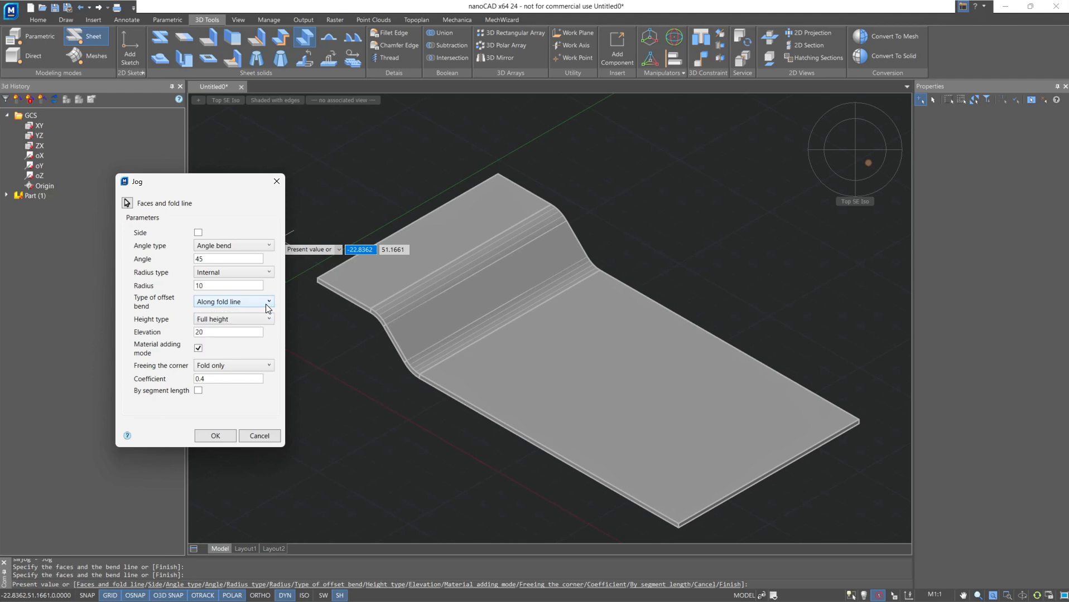
left_click(268, 320)
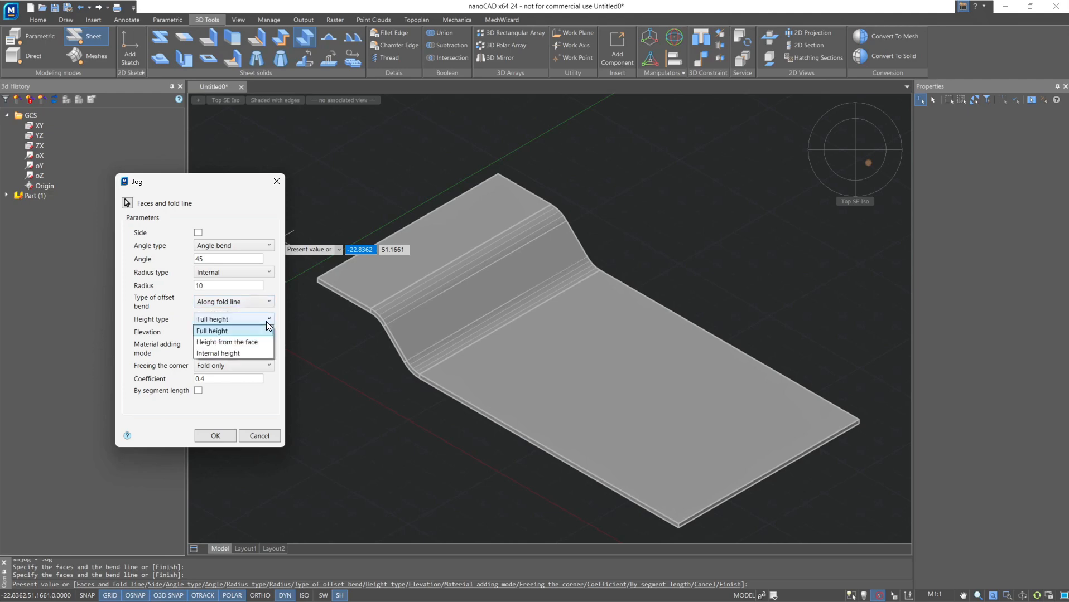
left_click(267, 321)
left_click(224, 333)
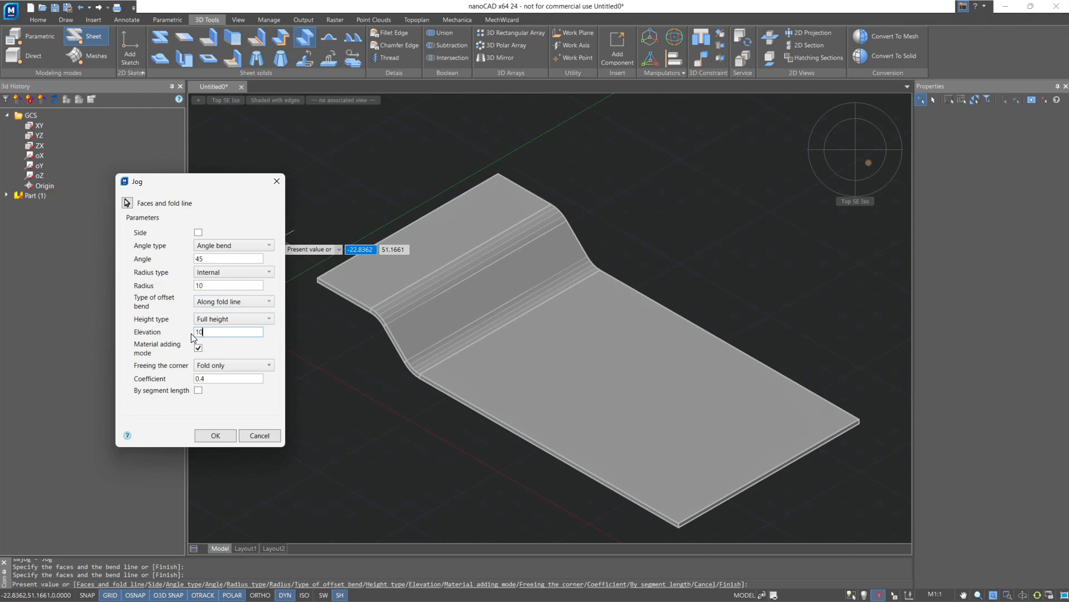
key("Tab")
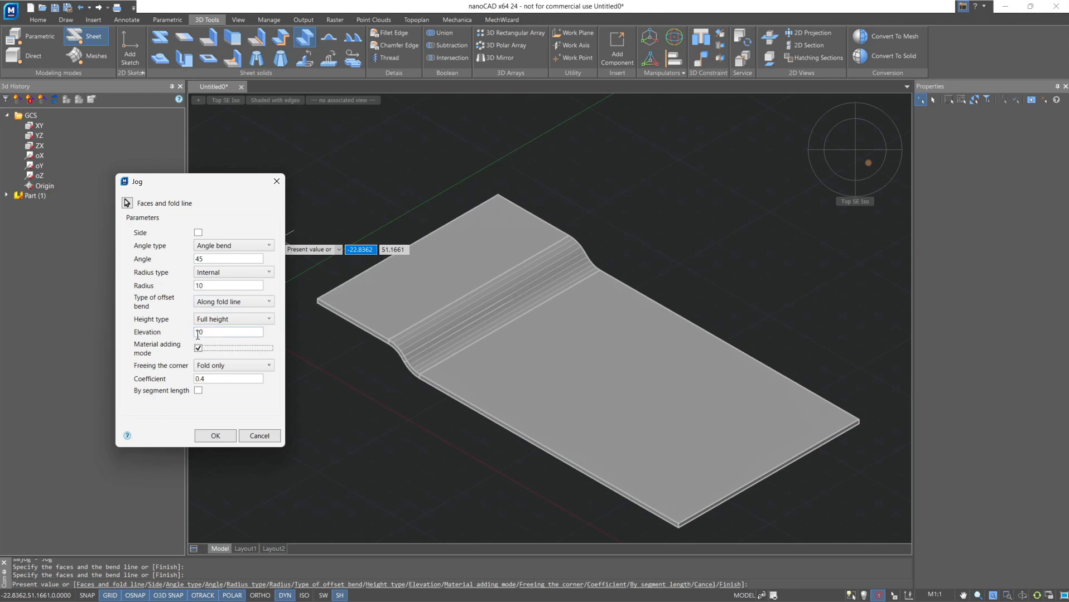
Step: Set the jog's elevation to 15 and compare the preview with Material adding mode off and on, leaving it on
key("shift+Tab")
type("15")
key("Tab")
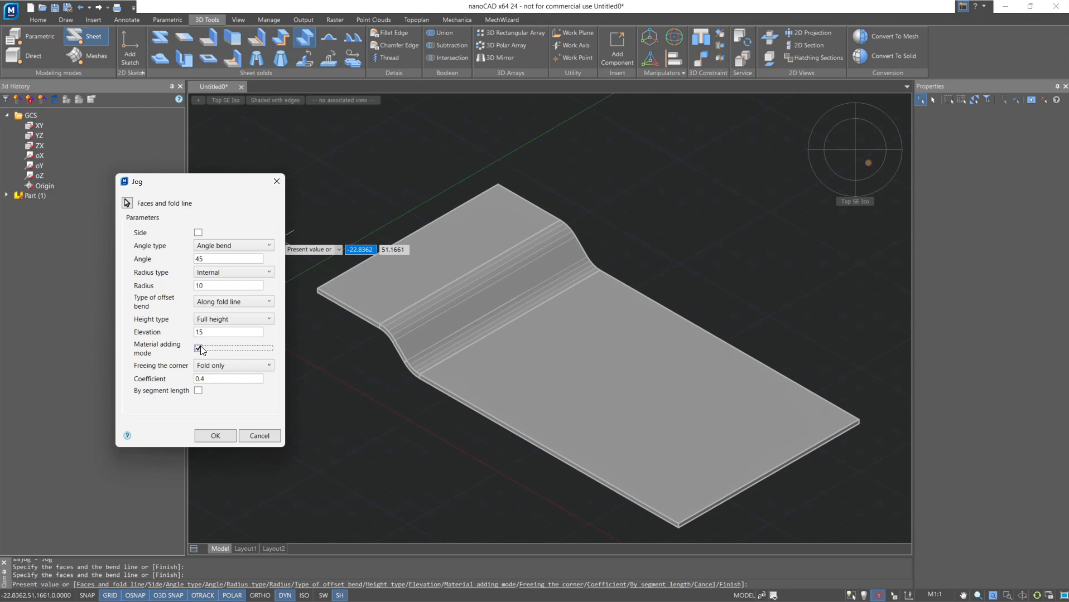
left_click(199, 350)
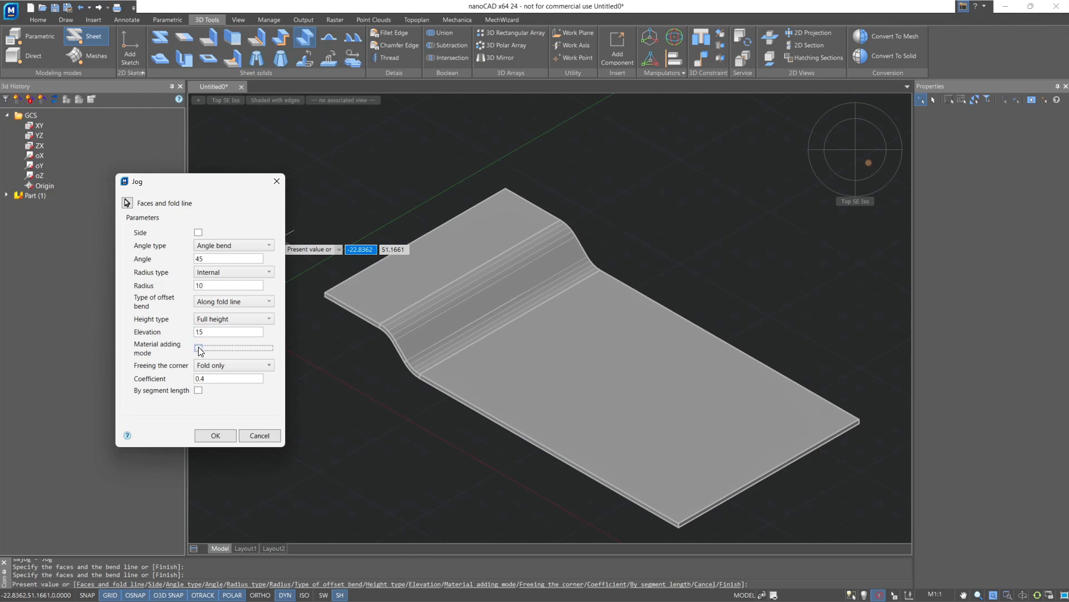
left_click(199, 350)
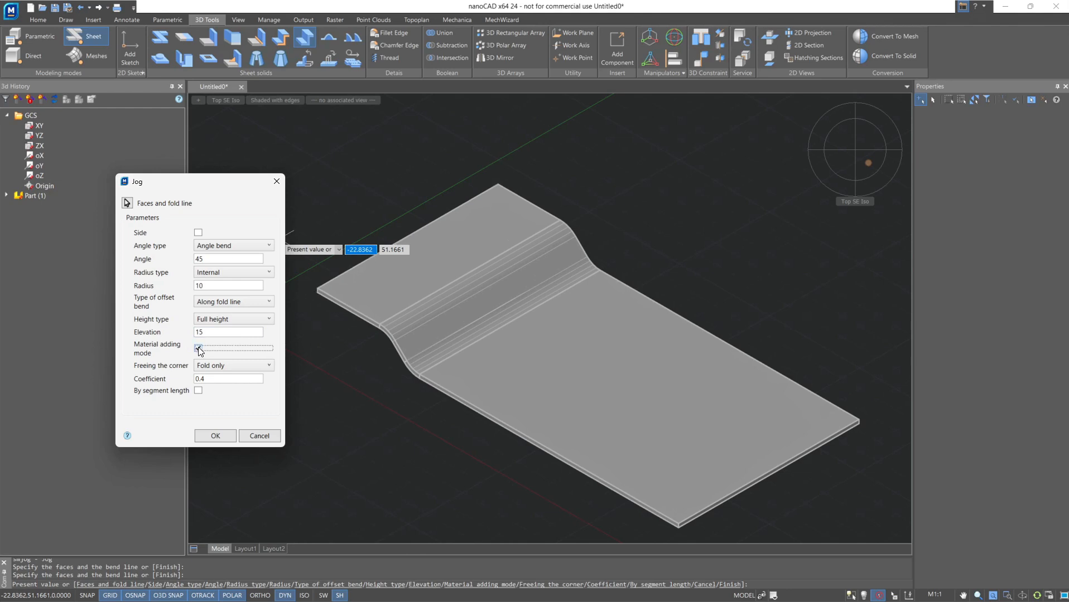
Step: Check the jog's corner freeing options and create the jog
left_click(268, 366)
left_click(267, 366)
left_click(216, 436)
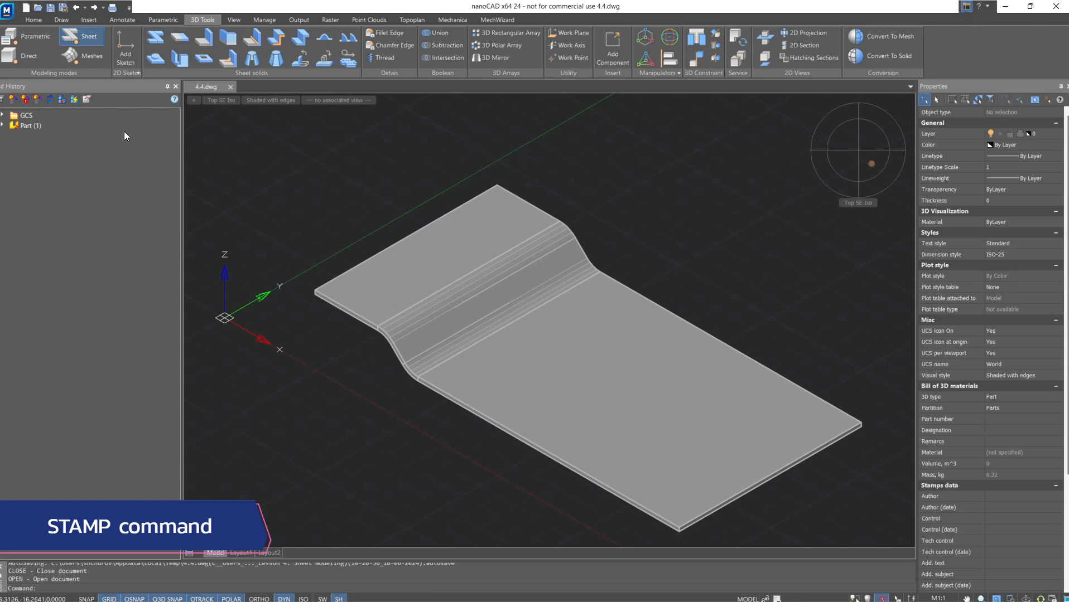
Step: Sketch a rectangle about 68 × 46 on the lower flat top face, extending past the plate's end edge, and finish the sketch
left_click(117, 63)
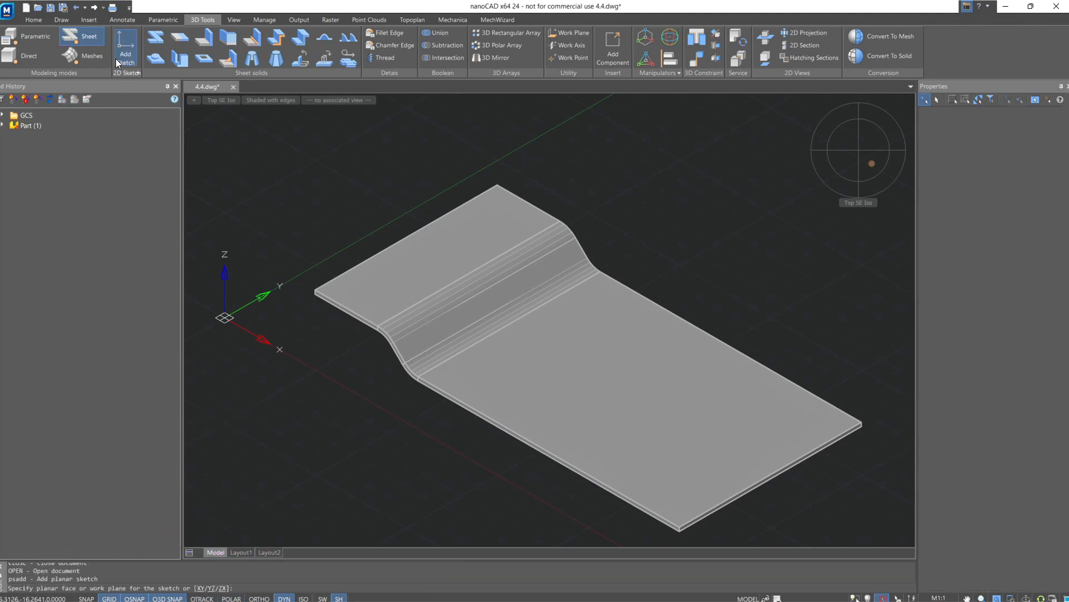
left_click(491, 404)
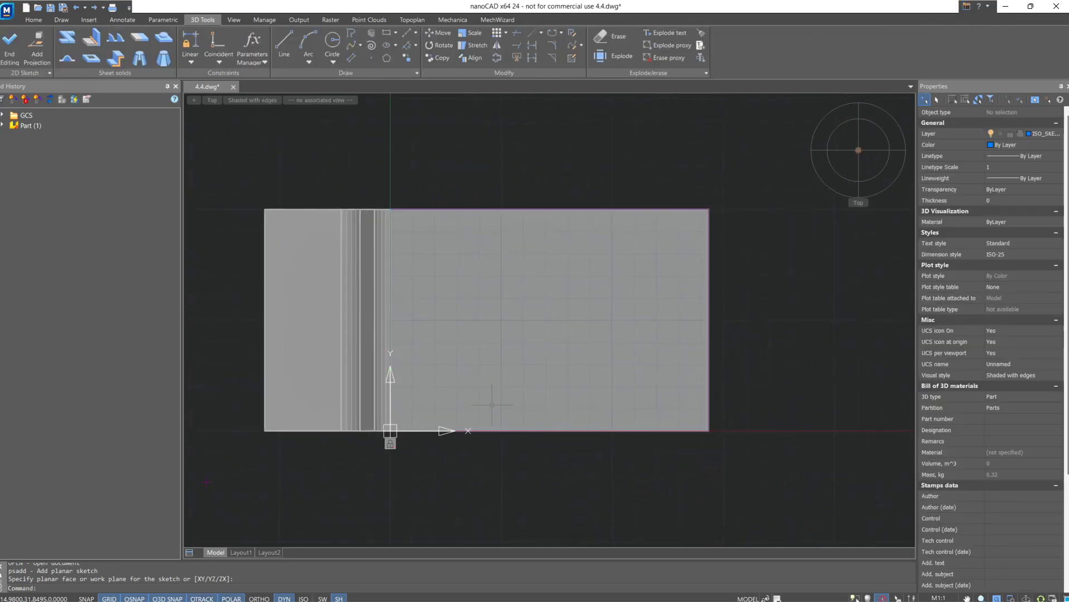
left_click(386, 33)
left_click(631, 276)
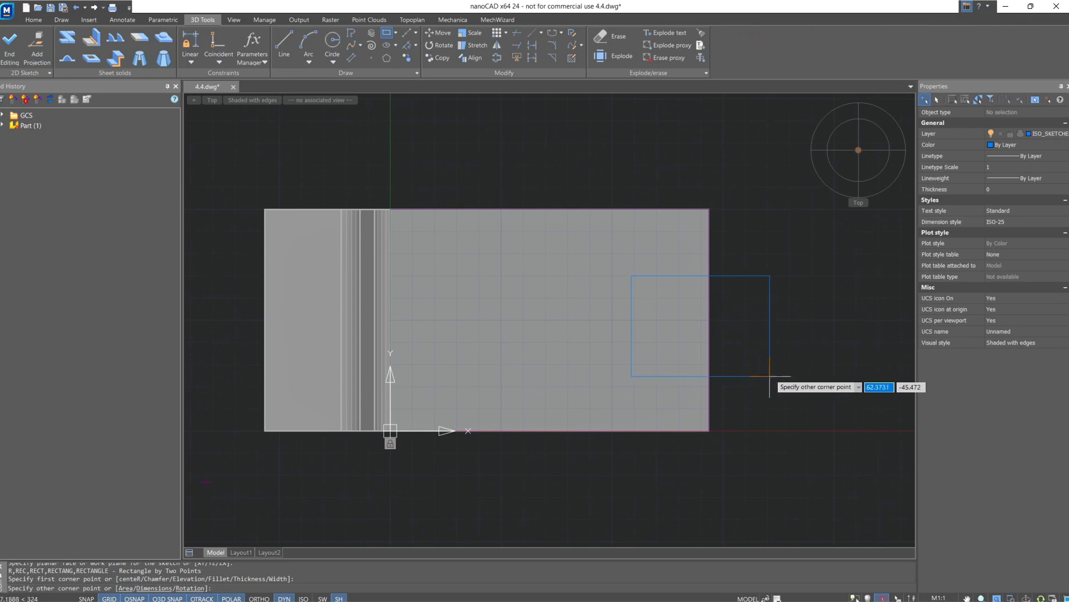
left_click(782, 379)
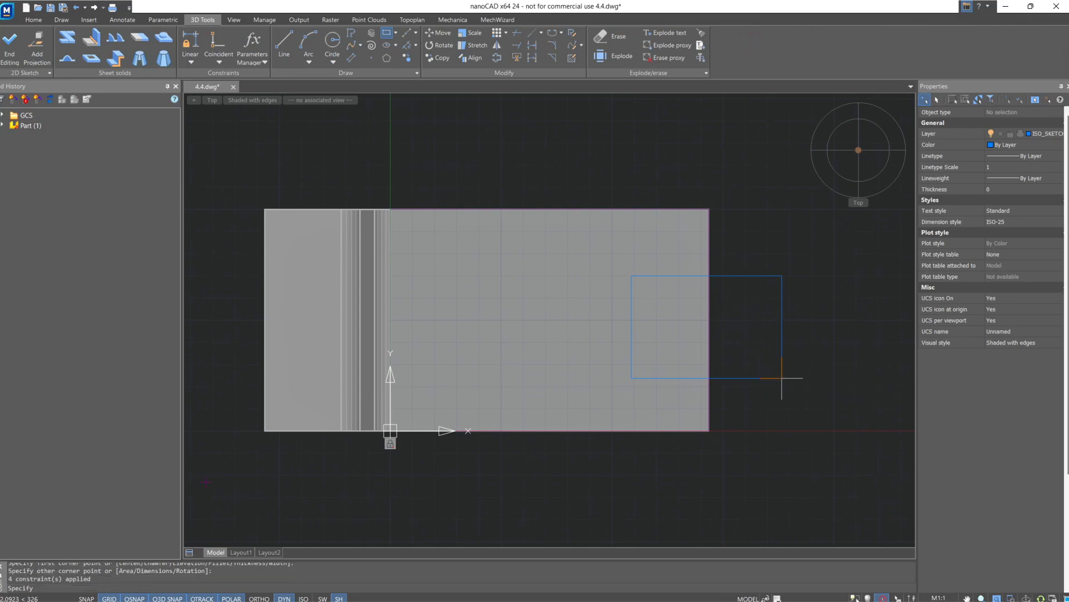
left_click(9, 48)
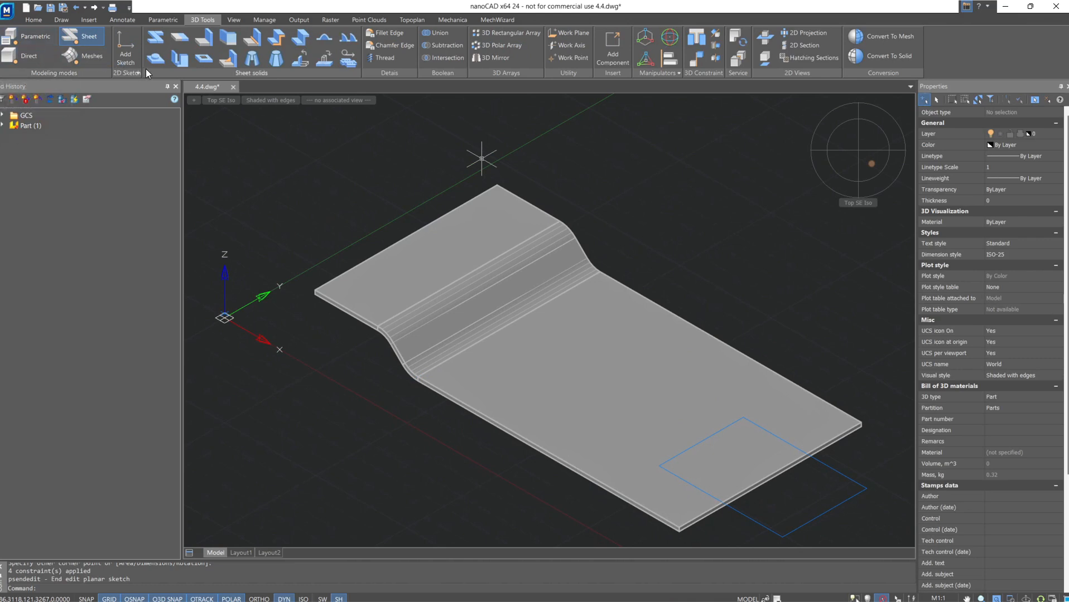
Step: Create a closed stamp from the rectangle sketch with full height 10 and inward stamping direction
left_click(161, 63)
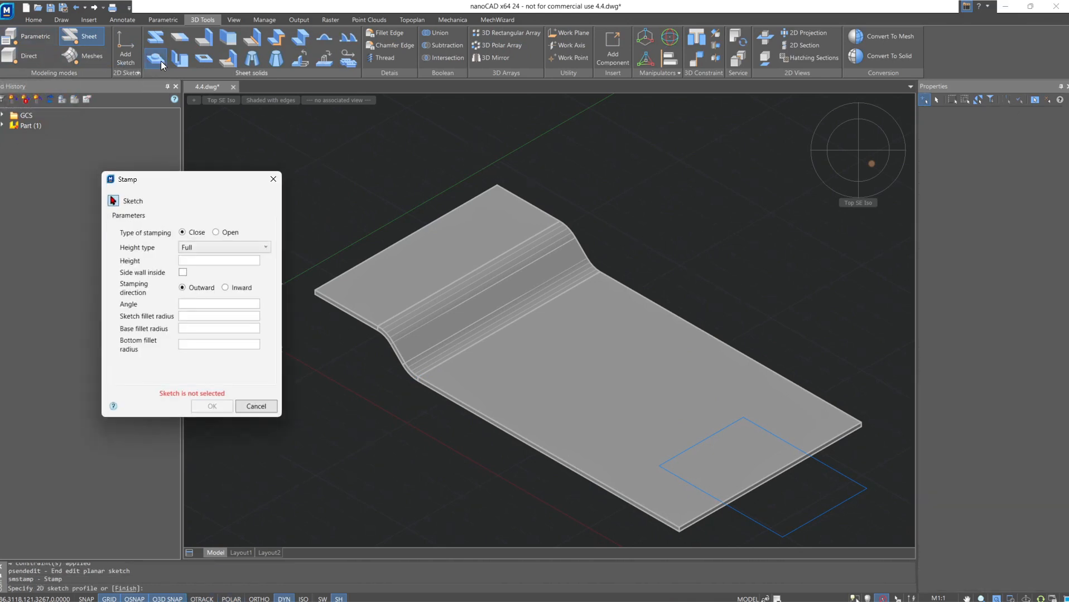
left_click(720, 466)
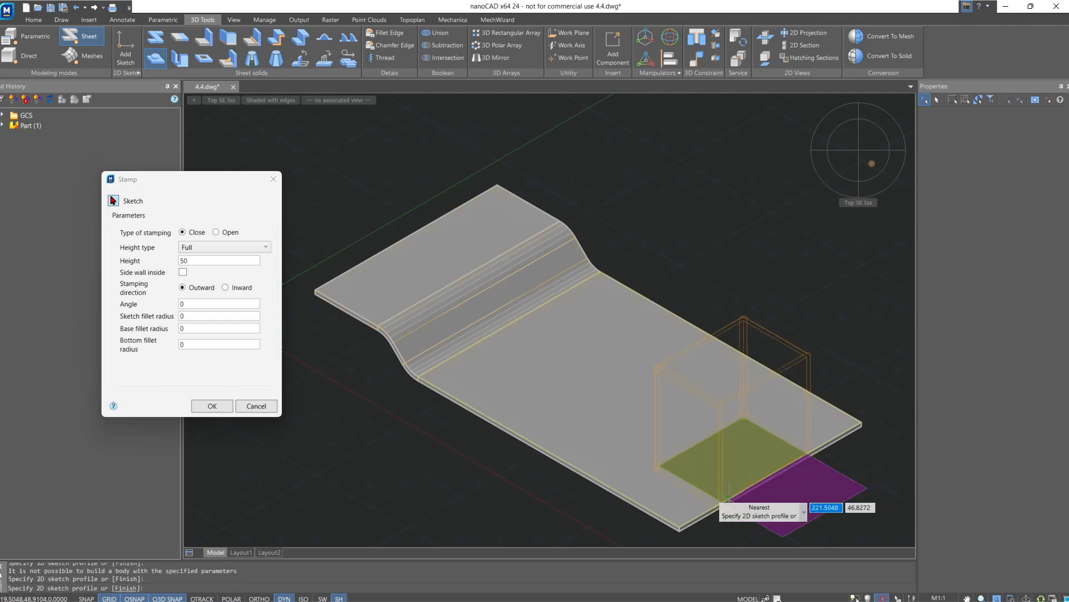
double_click(184, 260)
type("10")
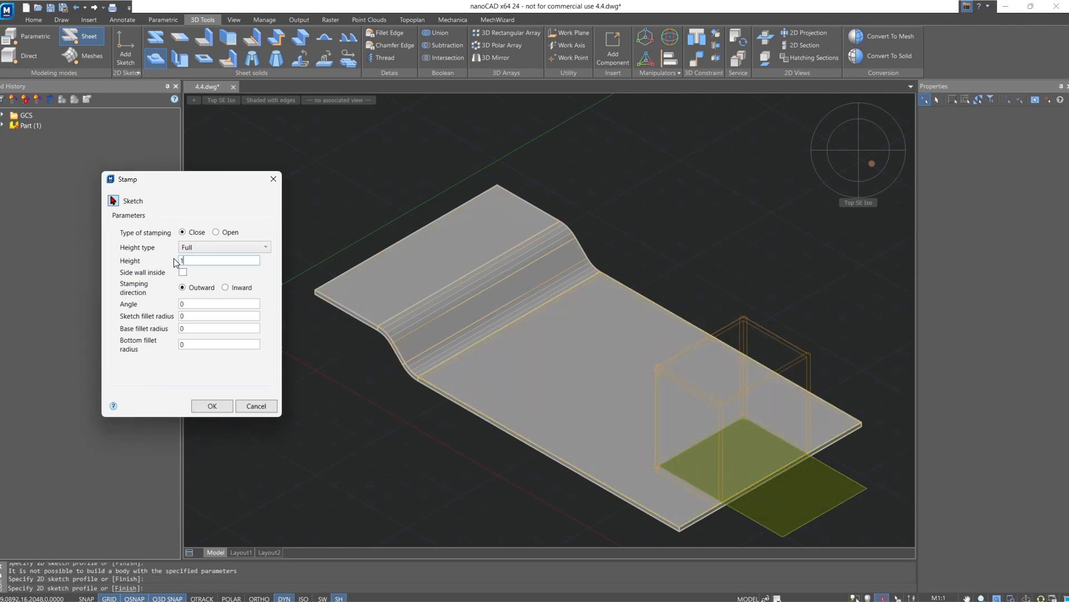
key("Tab")
scroll(731, 504, "up", 4)
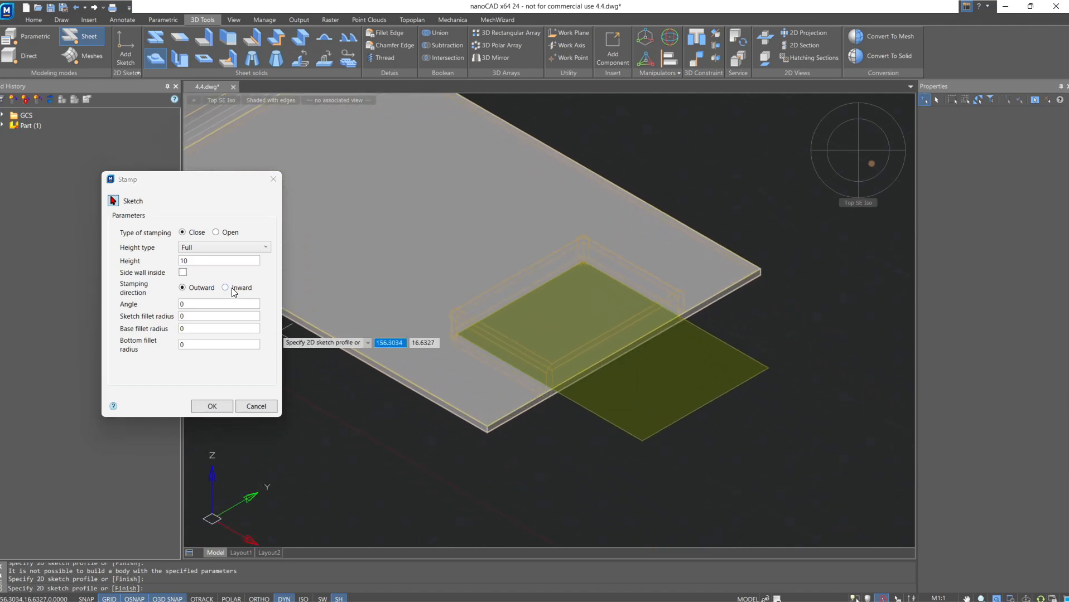
left_click(234, 293)
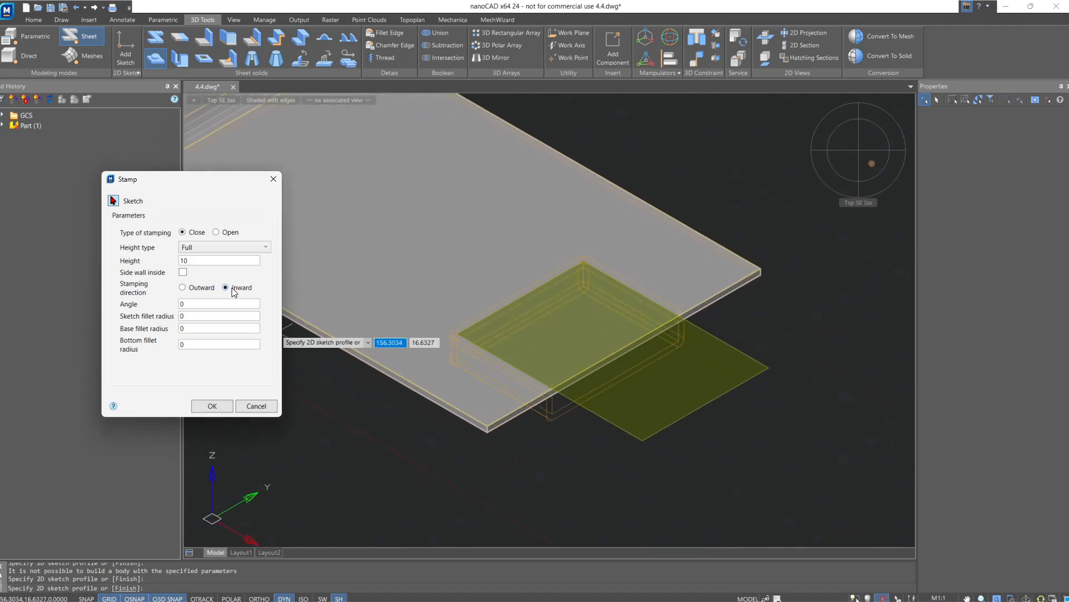
left_click(211, 407)
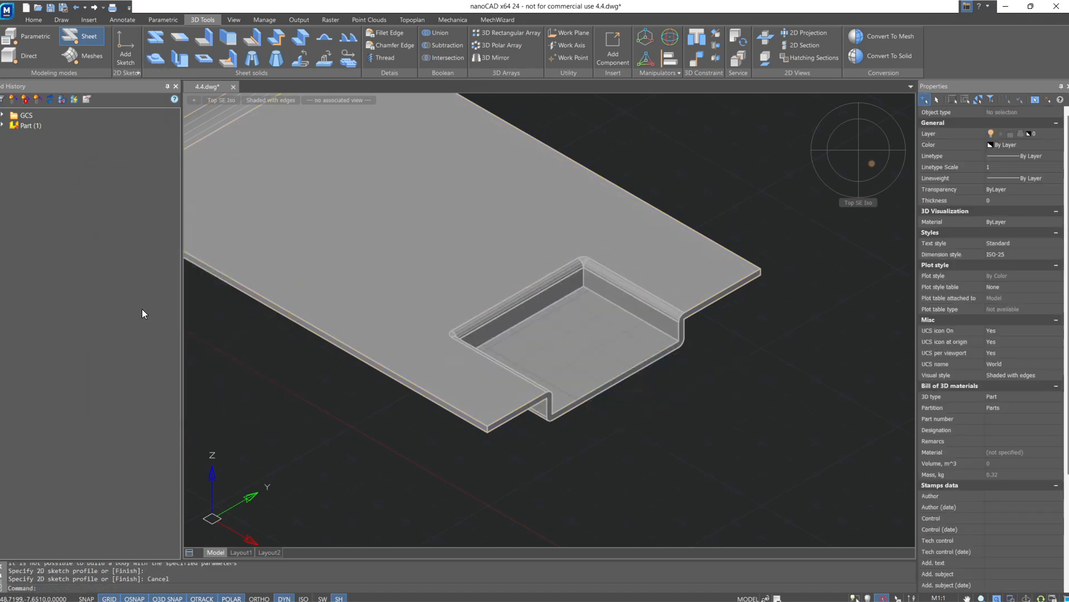
Step: Open the stamp feature for editing and compare the open and closed stamping types, leaving it closed
left_click(3, 126)
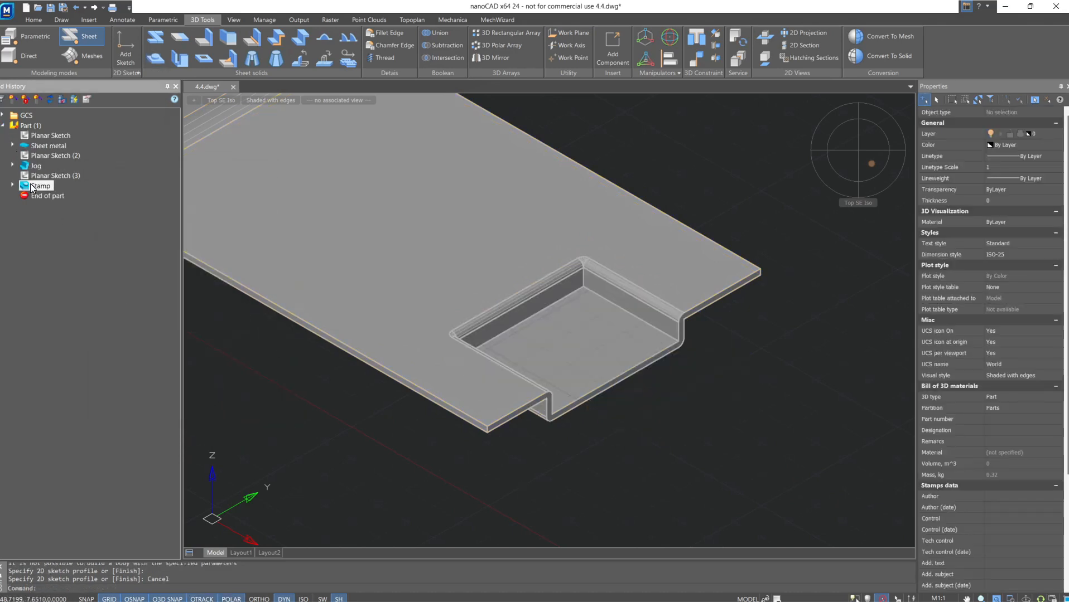
left_click(32, 187)
right_click(32, 187)
left_click(45, 195)
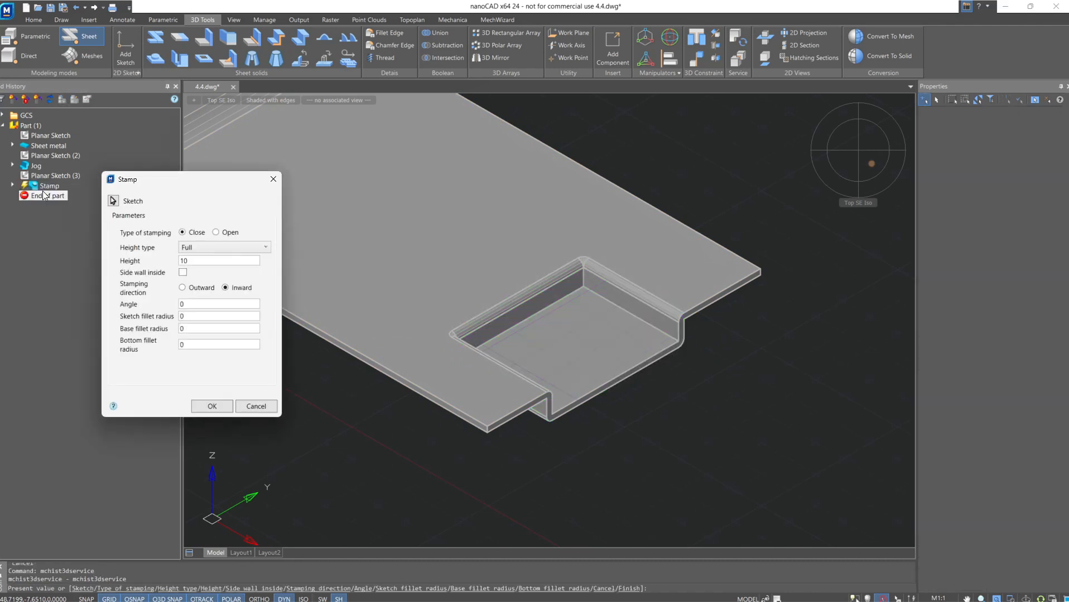
left_click(216, 233)
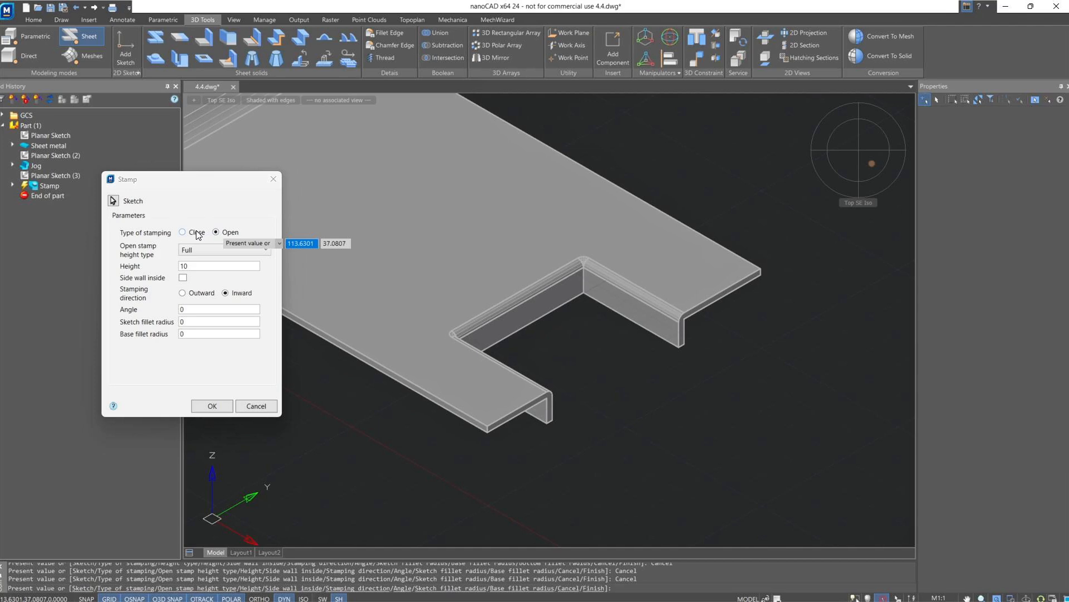
left_click(197, 233)
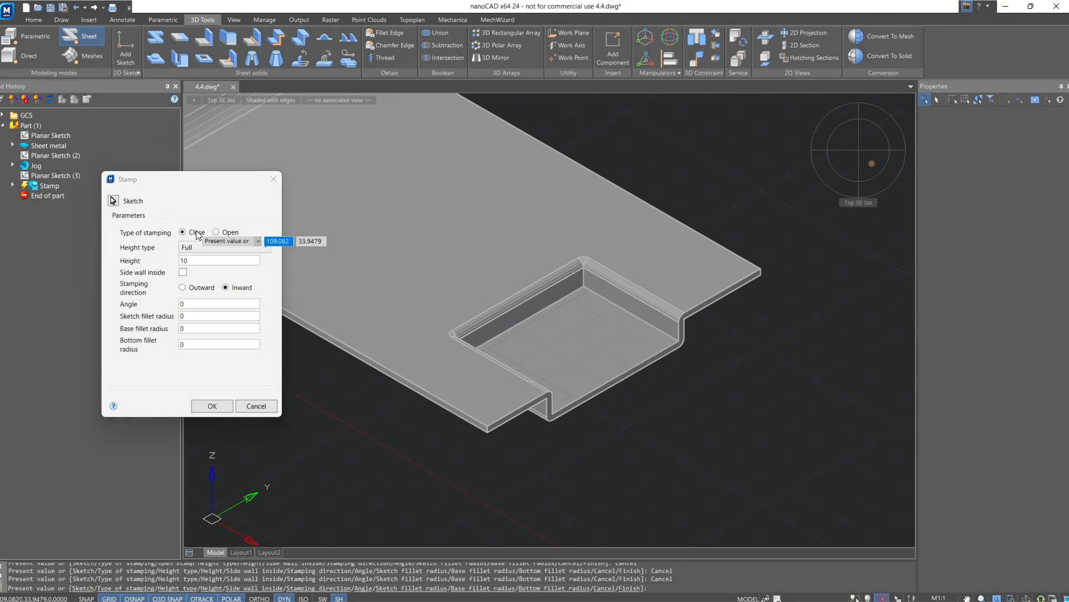
Step: Compare the stamp with Side wall inside on and off in the top view, leaving the option off
left_click(183, 273)
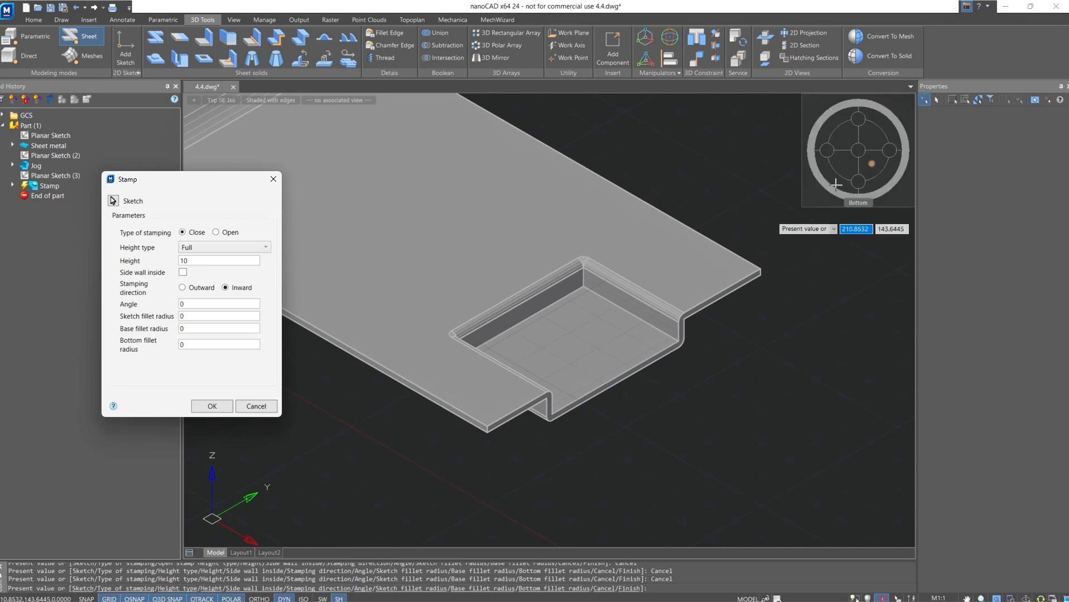
left_click(858, 153)
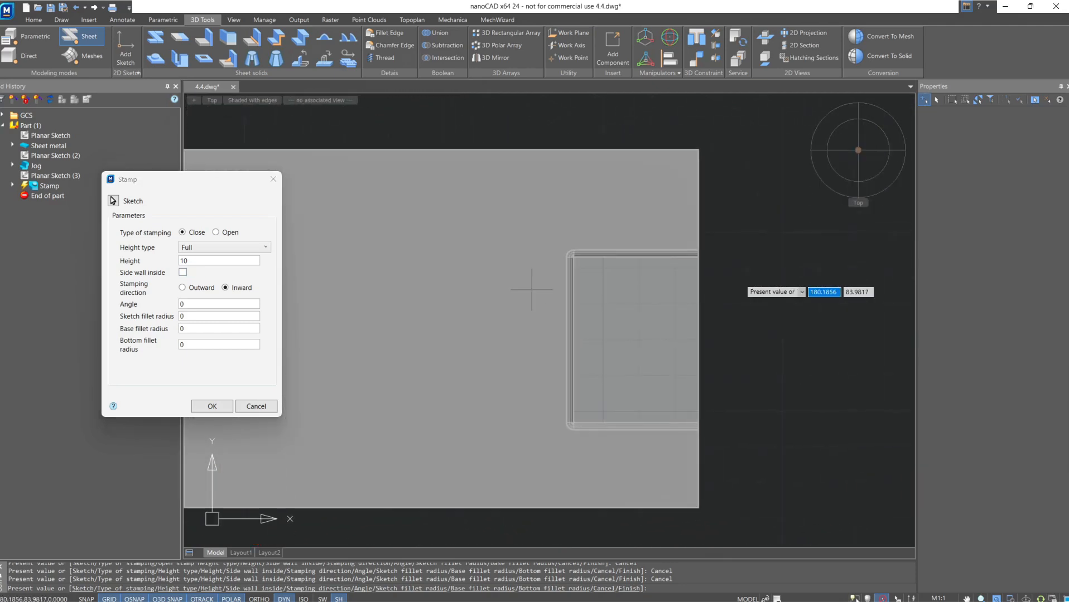
left_click(185, 273)
left_click(184, 273)
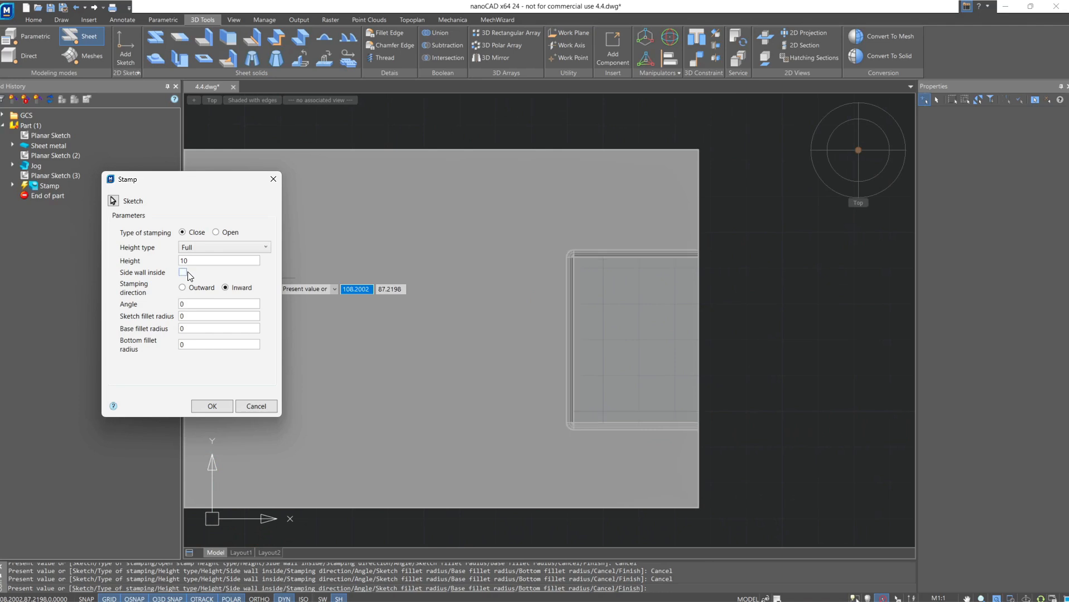
left_click(184, 273)
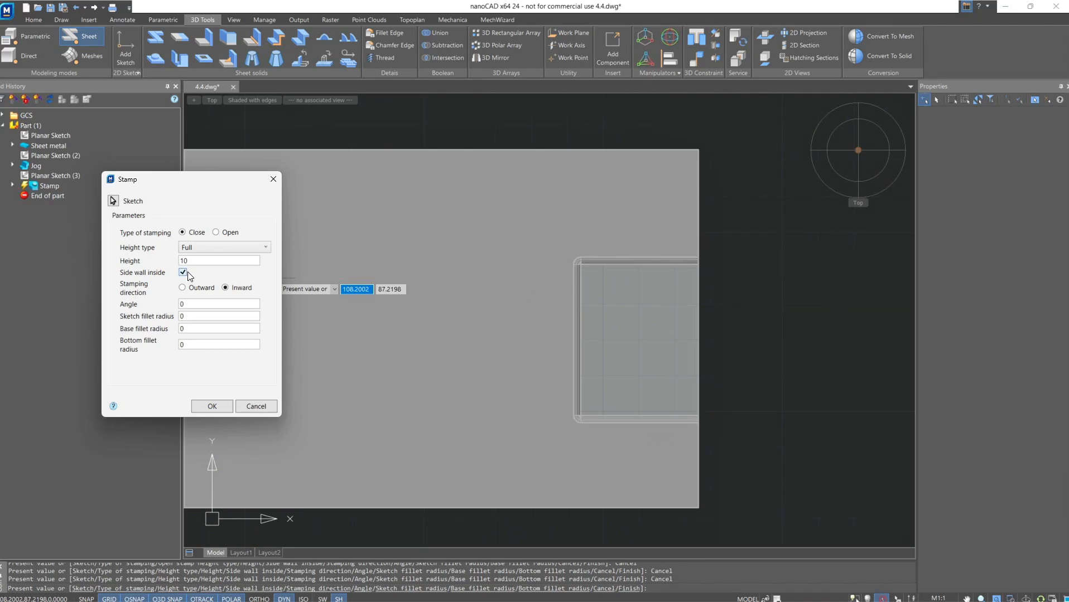
left_click(184, 273)
Step: Set the stamp's side wall angle to 7
left_click(872, 165)
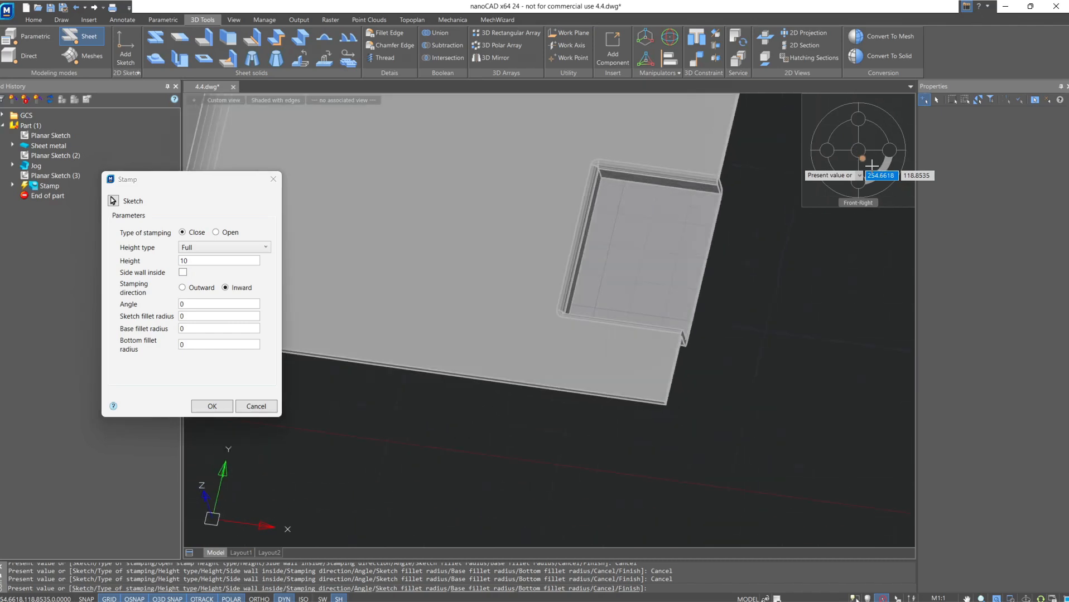
left_click(870, 163)
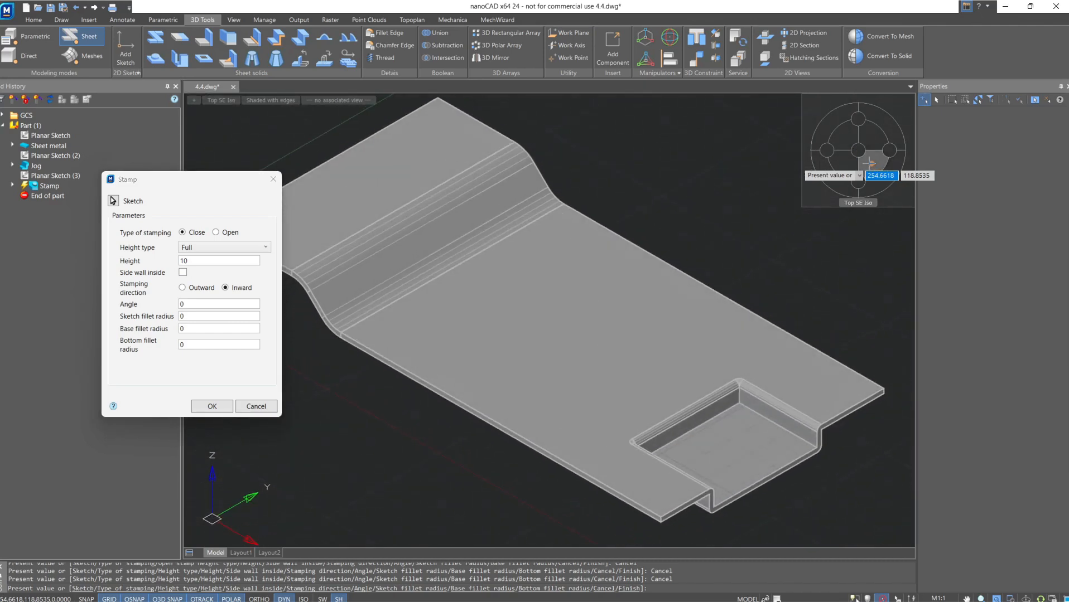
middle_click_drag(809, 442, 567, 312)
scroll(565, 314, "up", 2)
middle_click_drag(374, 345, 448, 346)
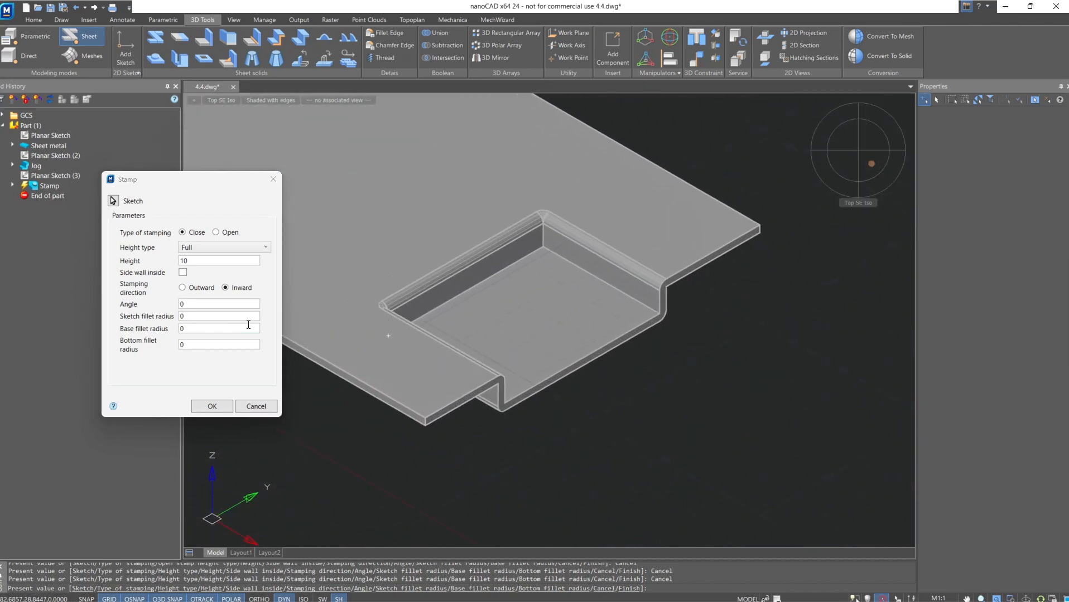
left_click_drag(196, 305, 175, 304)
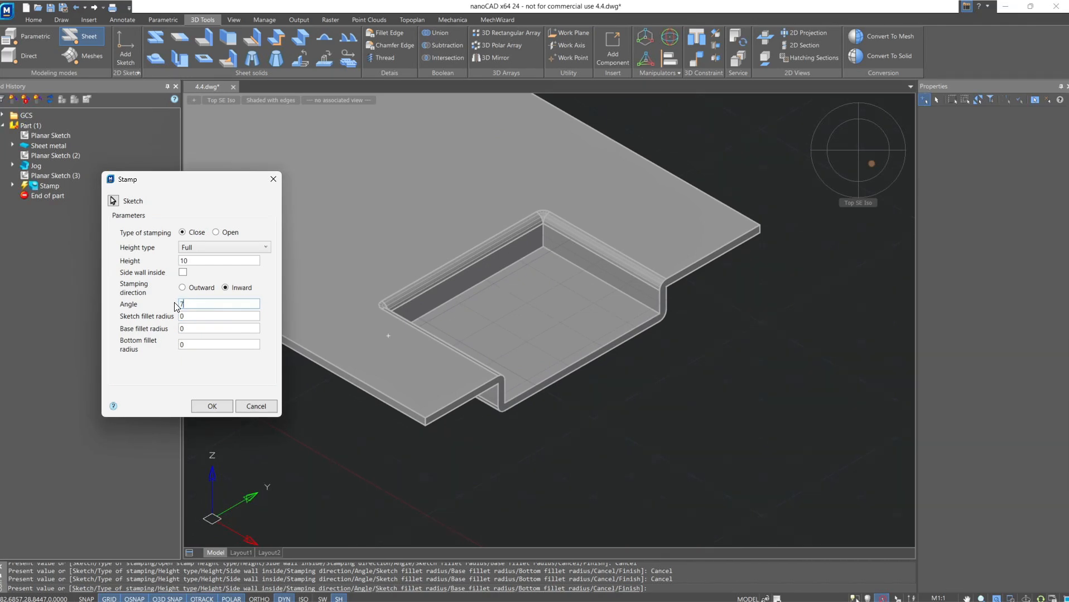
type("7")
key("Tab")
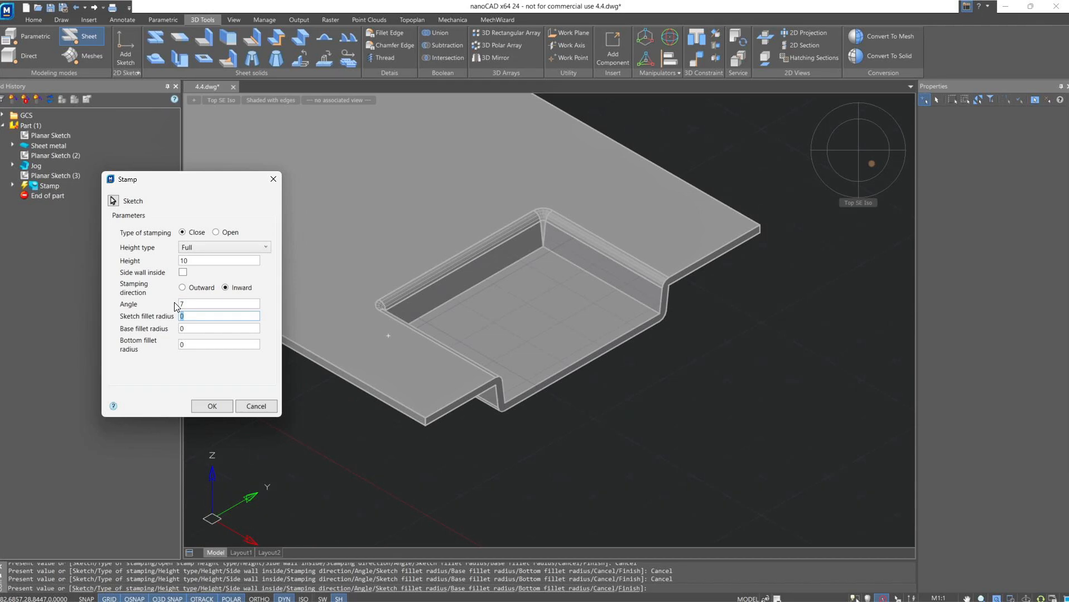
Step: Set the stamp's sketch fillet radius to 2, base fillet radius to 3 and bottom fillet radius to 5
type("2")
key("Tab")
type("3")
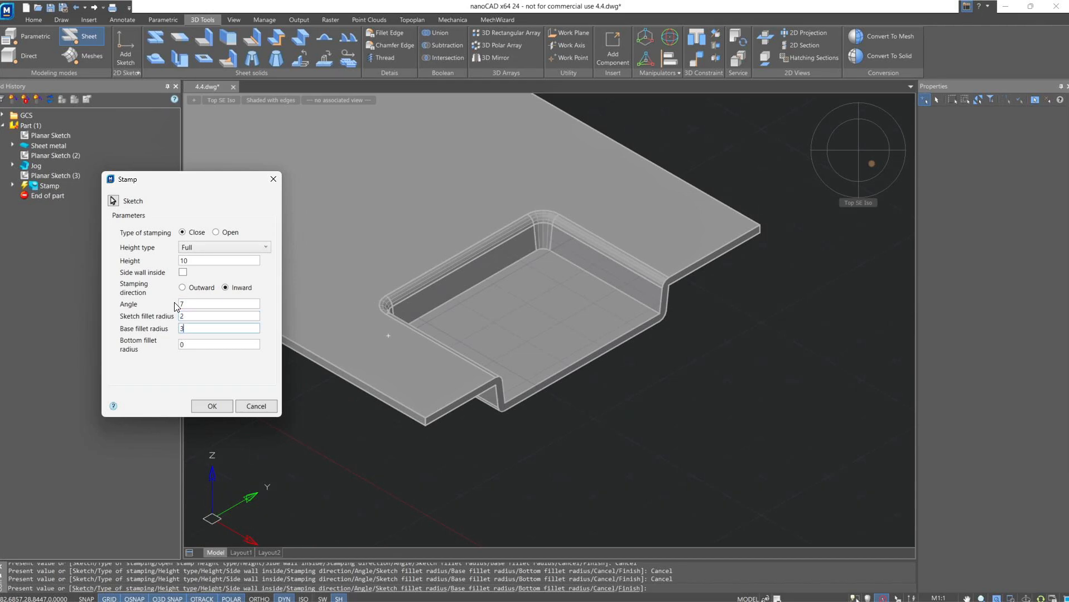
key("Tab")
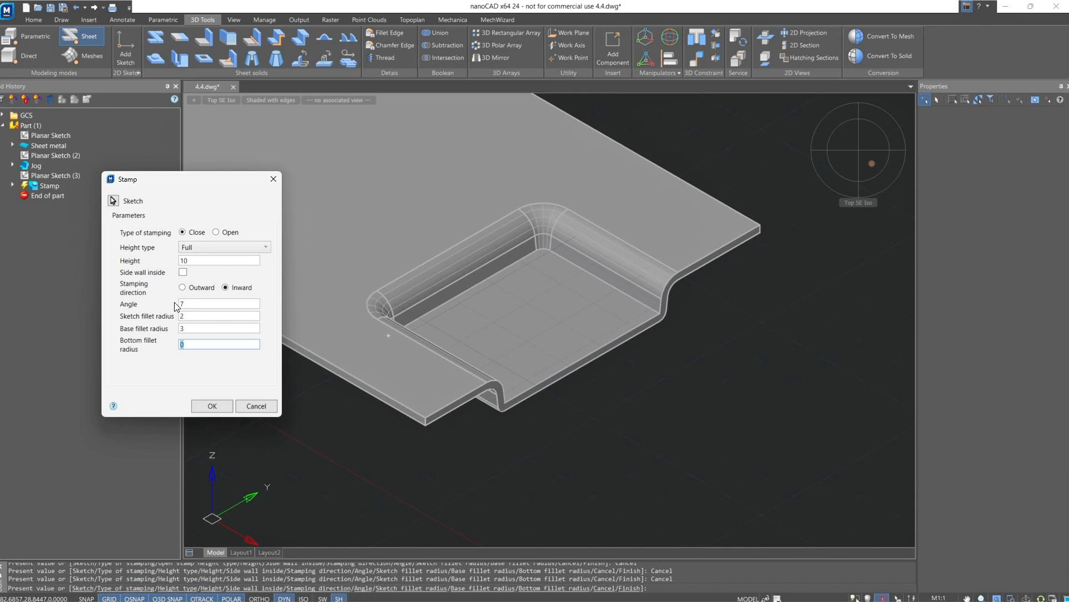
type("5")
key("Tab")
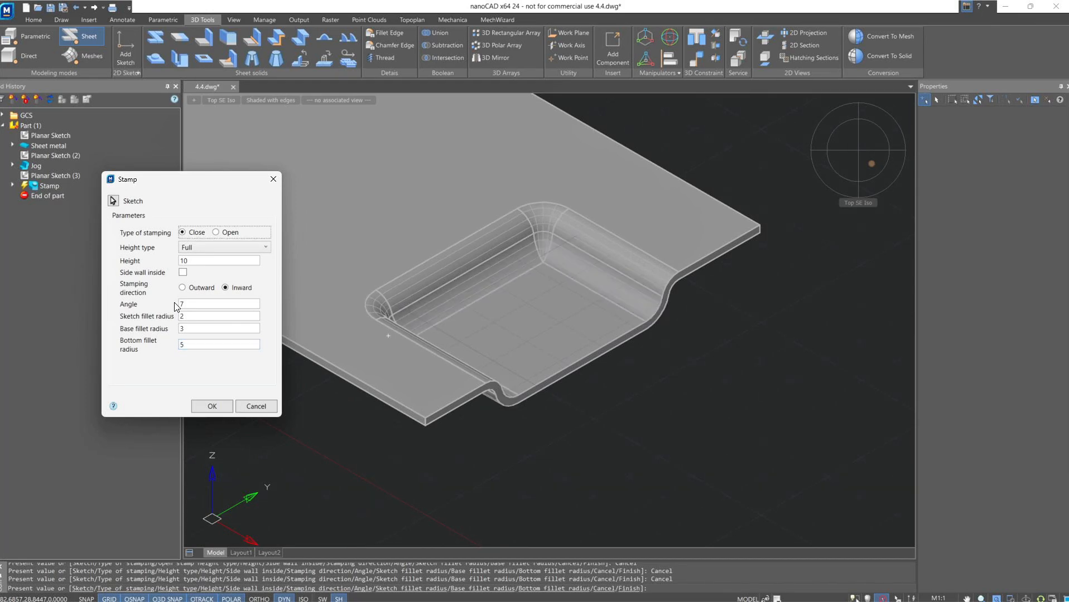
Step: Try a bottom fillet radius of 2, set it back to 5, and apply the stamp changes
double_click(177, 344)
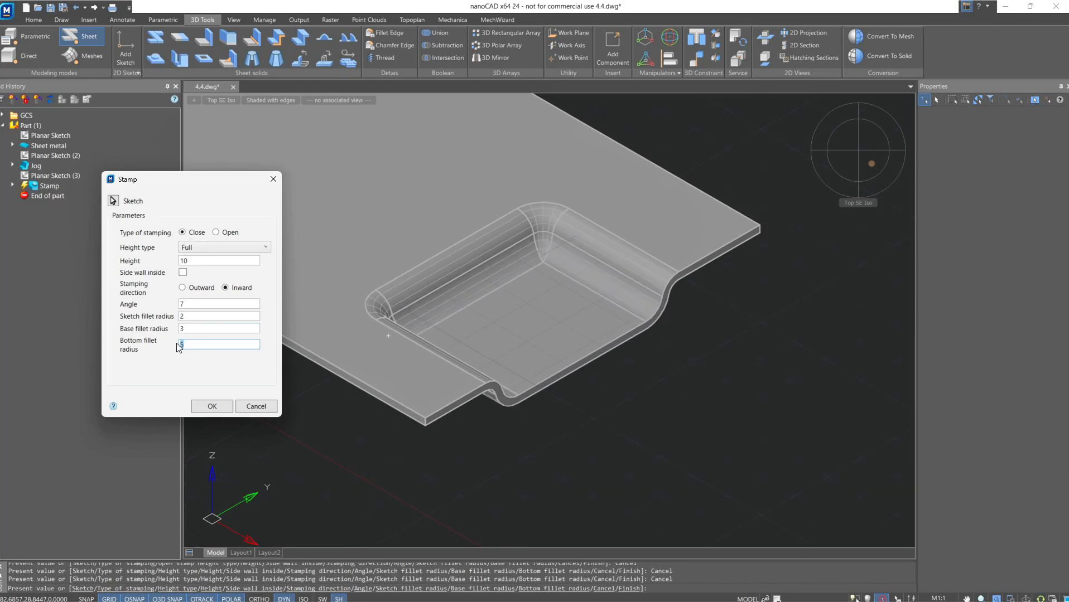
key("Tab")
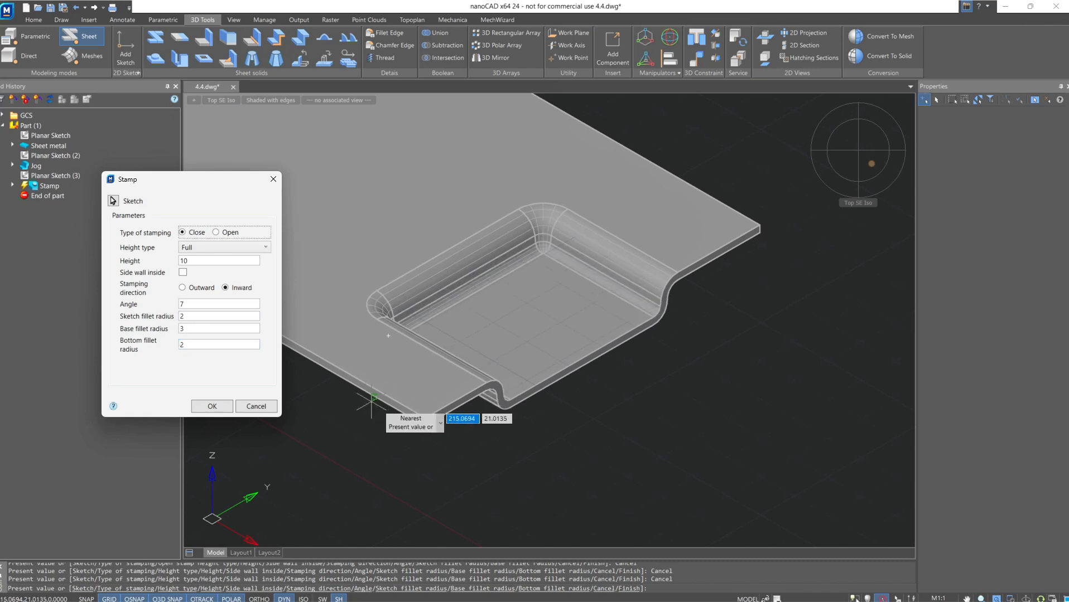
middle_click_drag(452, 433, 389, 370, "shift")
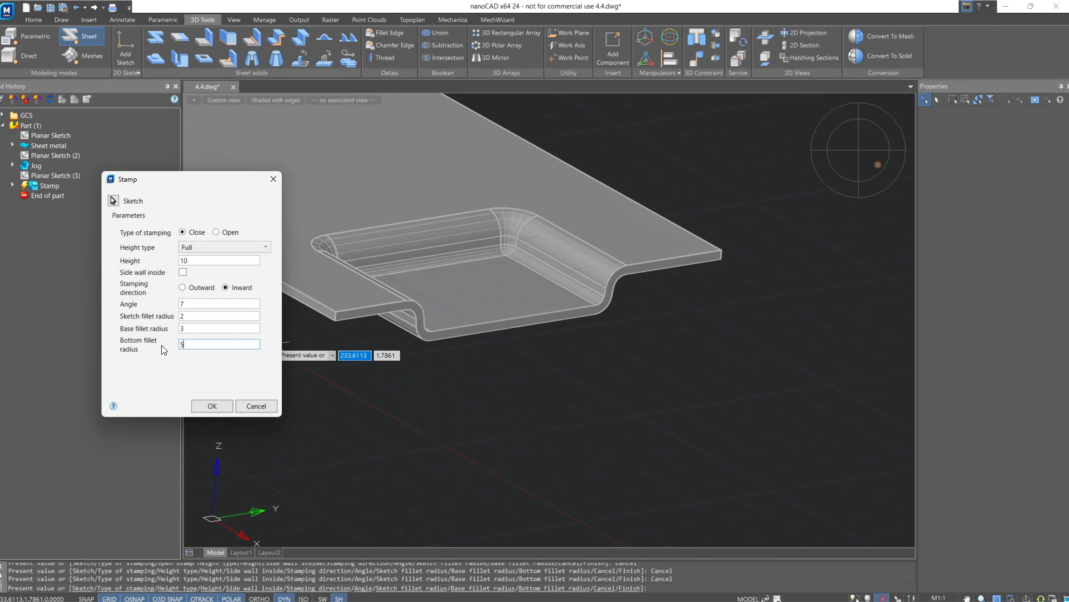
left_click(212, 406)
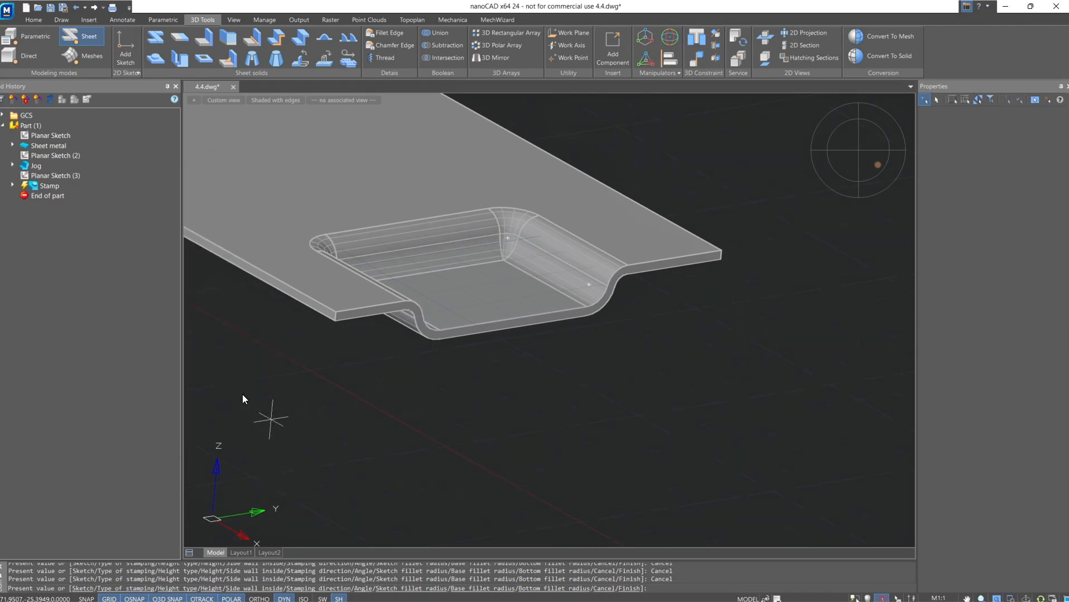
left_click(870, 162)
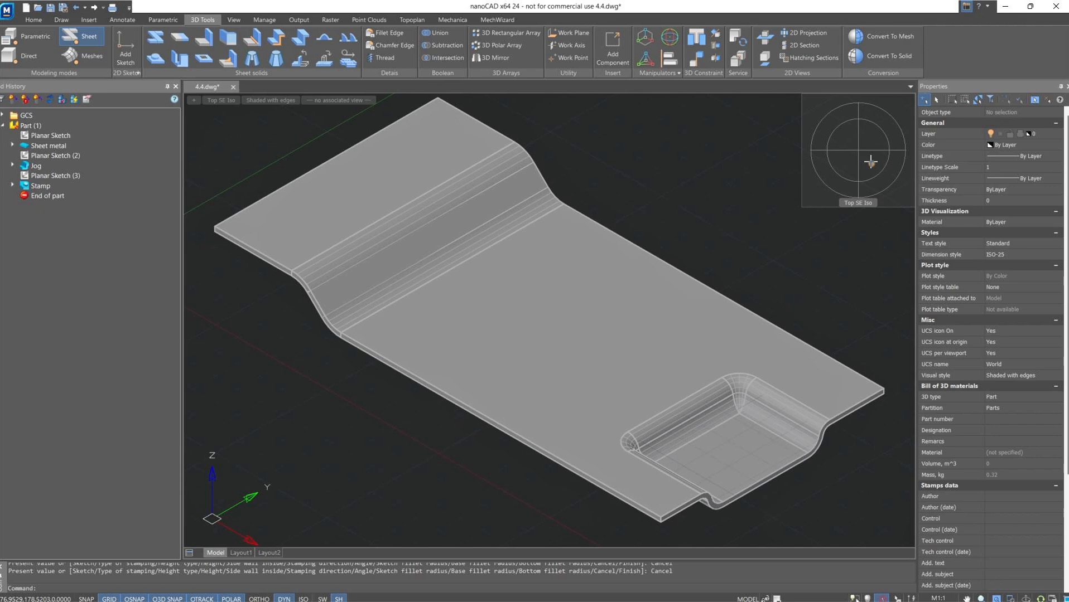
key("ctrl+z")
key("ctrl+z")
key("ctrl+z")
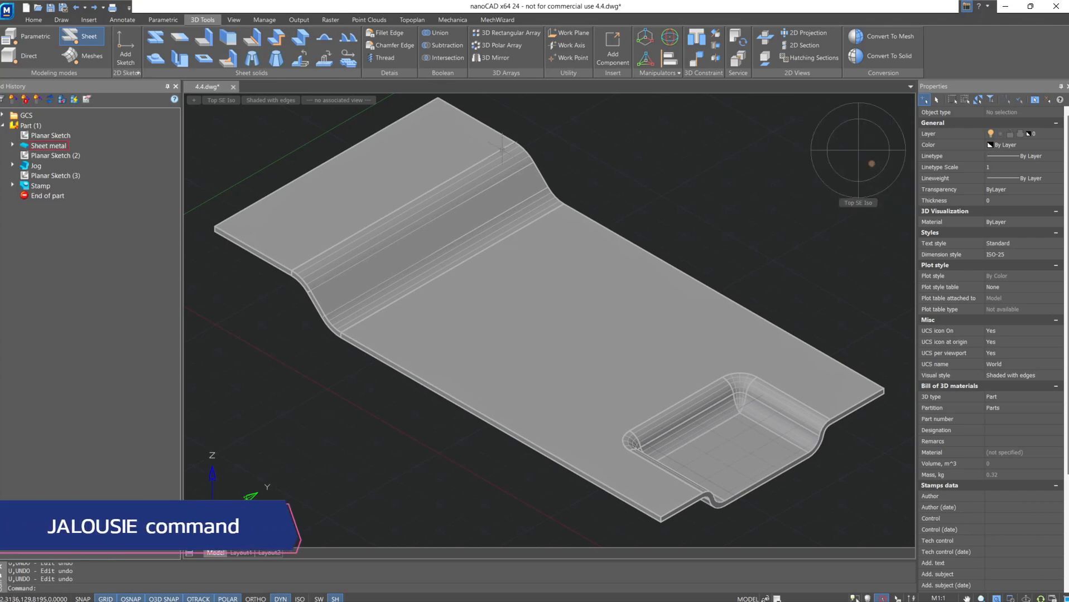
Step: Start a planar sketch on the large flat face and draw a line near the jog, parallel to the stamp's inner edge
left_click(126, 53)
left_click(502, 324)
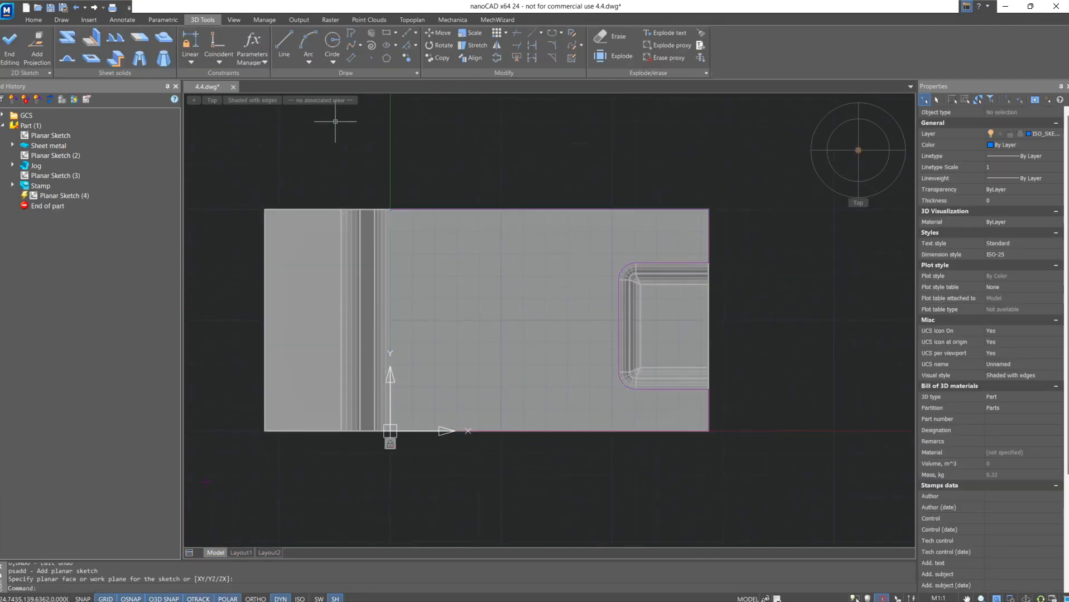
left_click(284, 45)
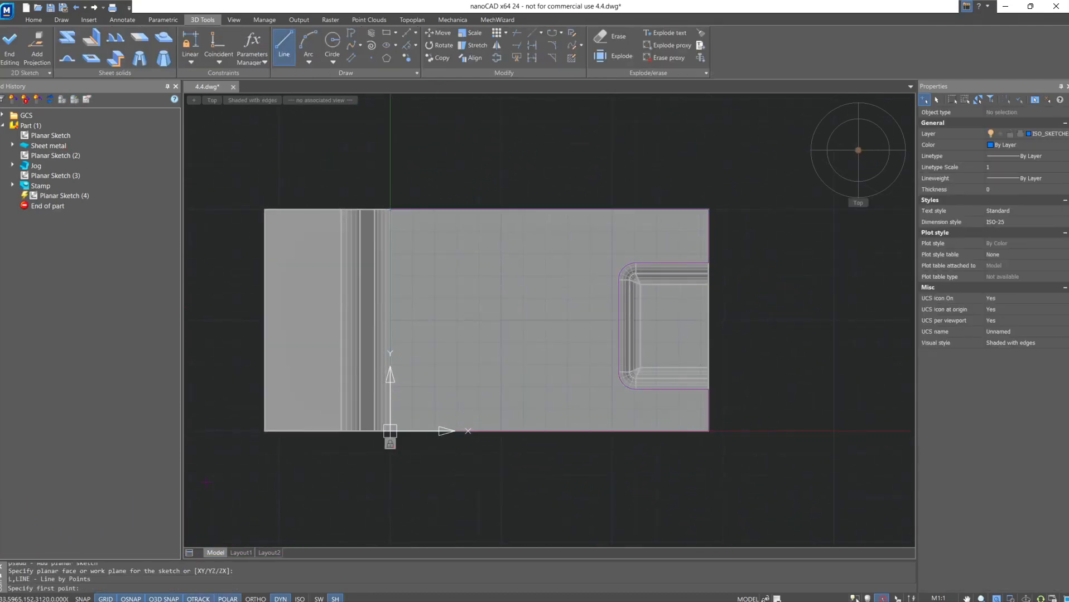
left_click(433, 246)
left_click(436, 389)
key("space")
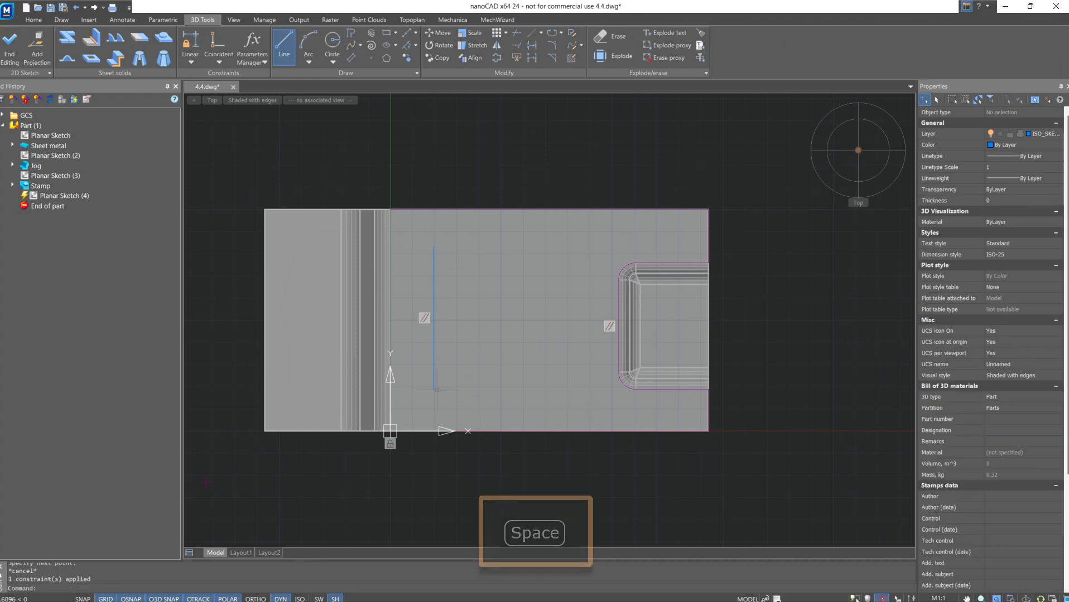
Step: Draw two more lines parallel to the first, spaced toward the stamp, the last about 74 long, and finish the sketch
key("space")
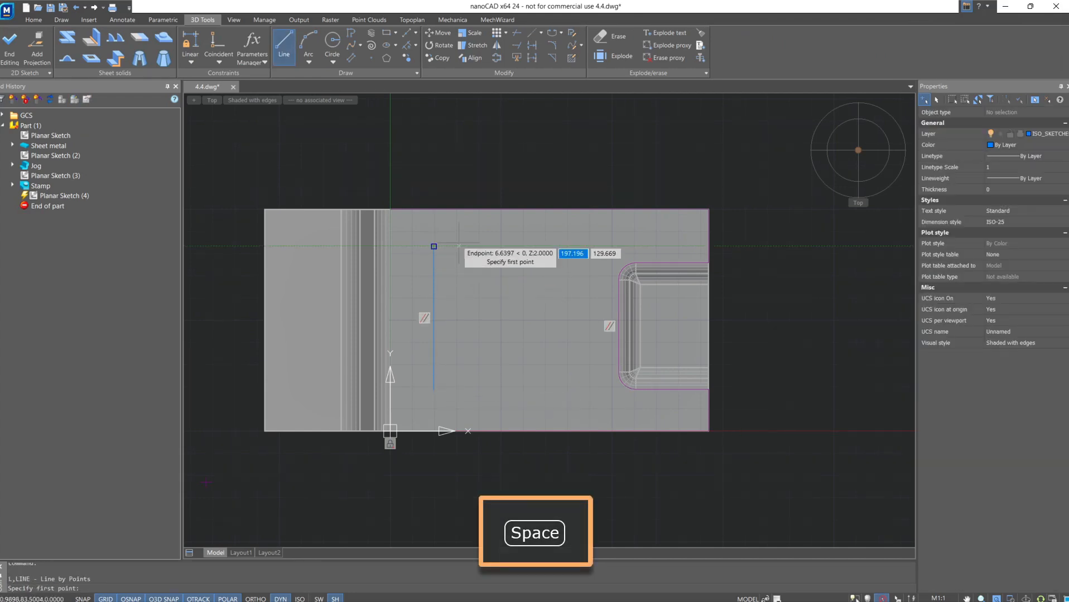
left_click(484, 223)
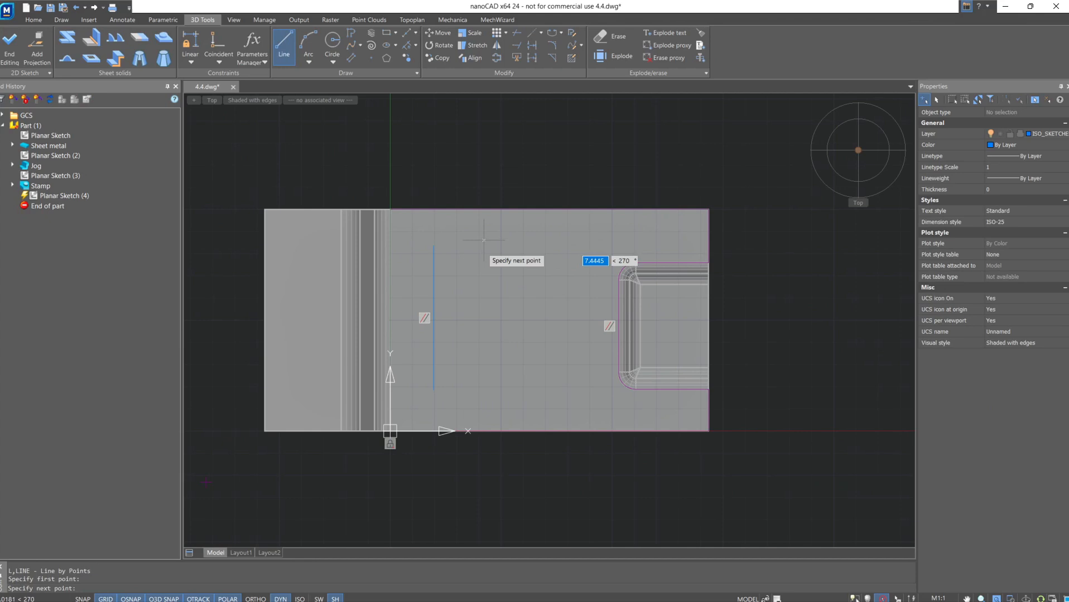
left_click(484, 398)
key("Escape")
key("space")
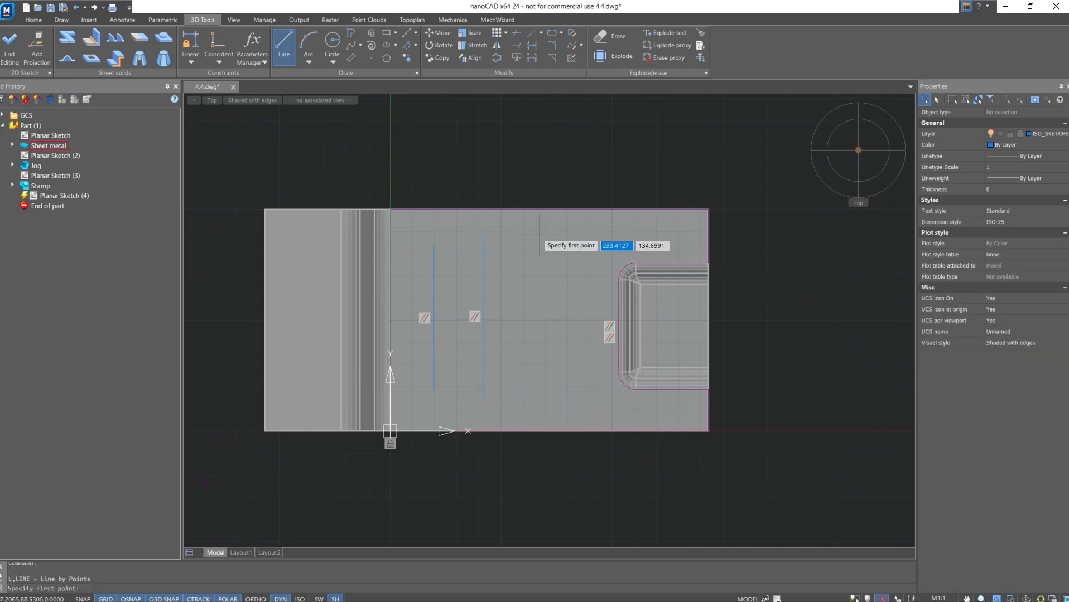
left_click(541, 233)
left_click(540, 397)
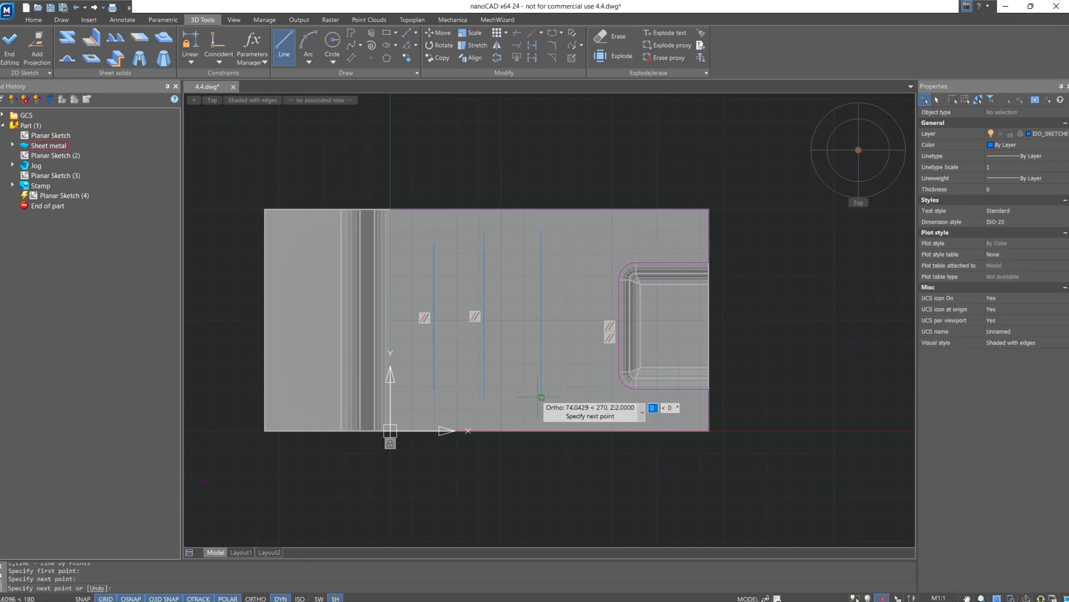
key("Escape")
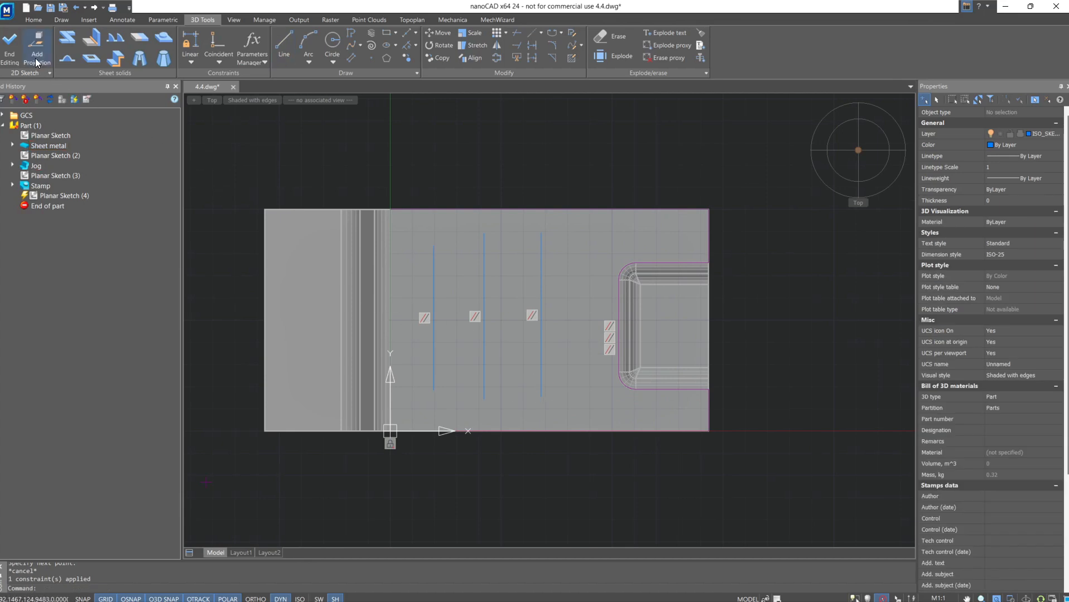
left_click(19, 41)
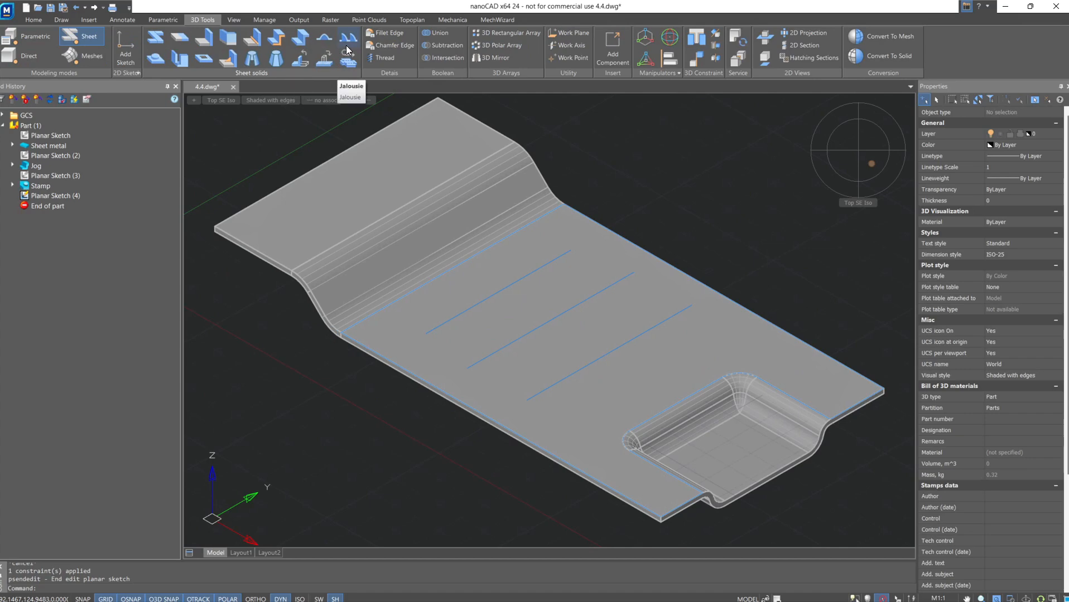
Step: Apply the Jalousie command to the three-line sketch with width 8, height 7 and rounding radius 5
left_click(347, 49)
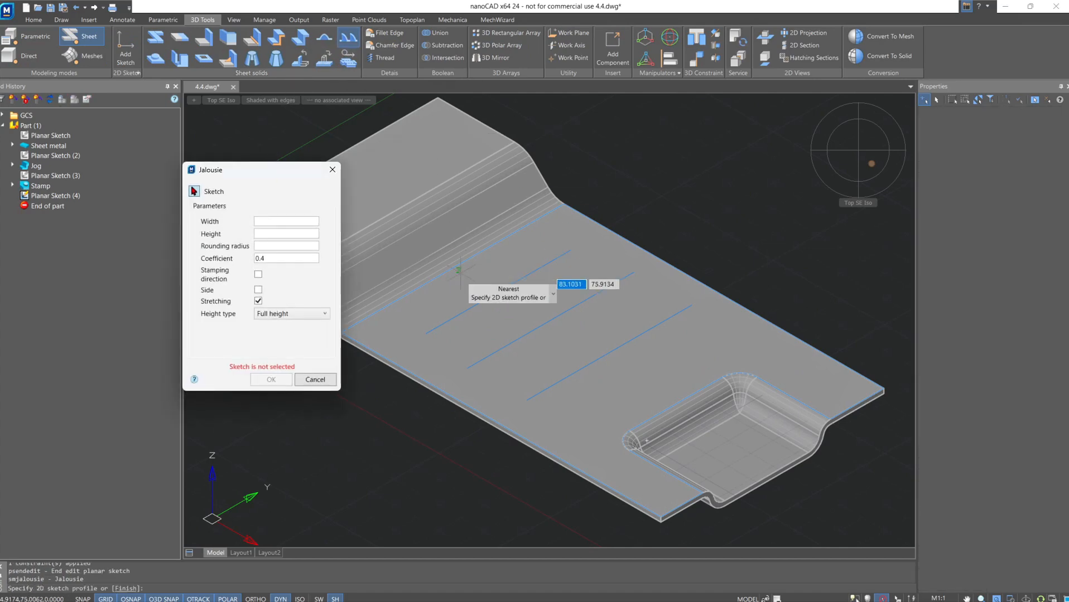
left_click(473, 307)
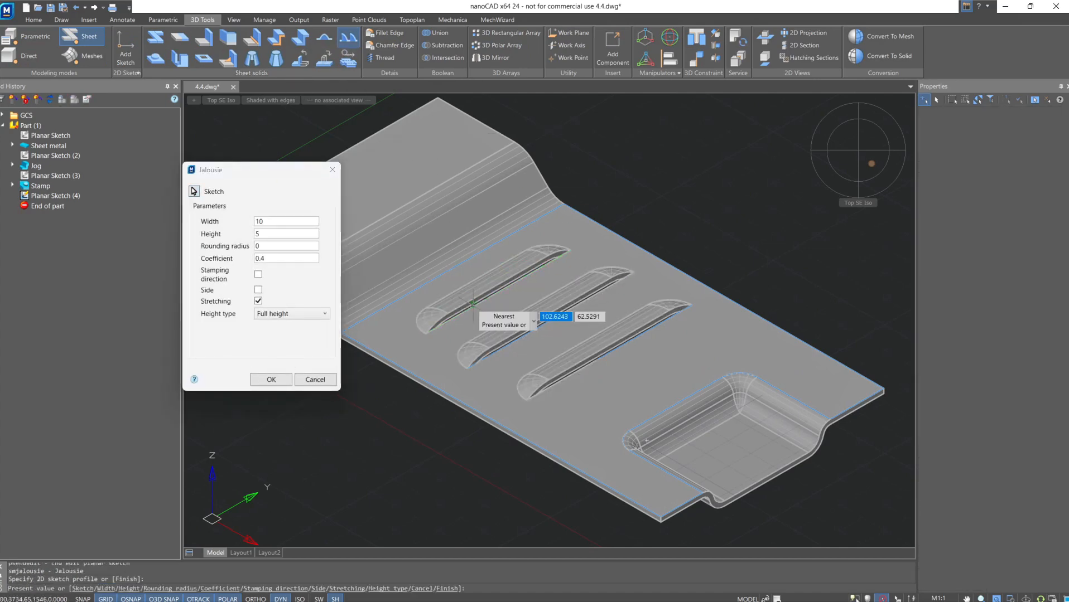
left_click(256, 222)
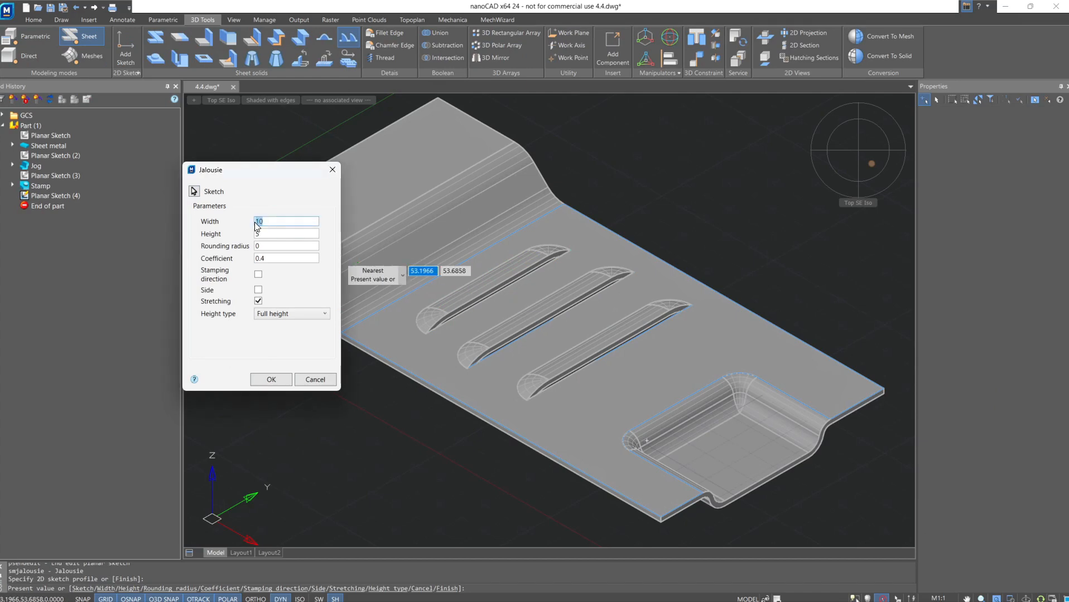
type("8")
key("Tab")
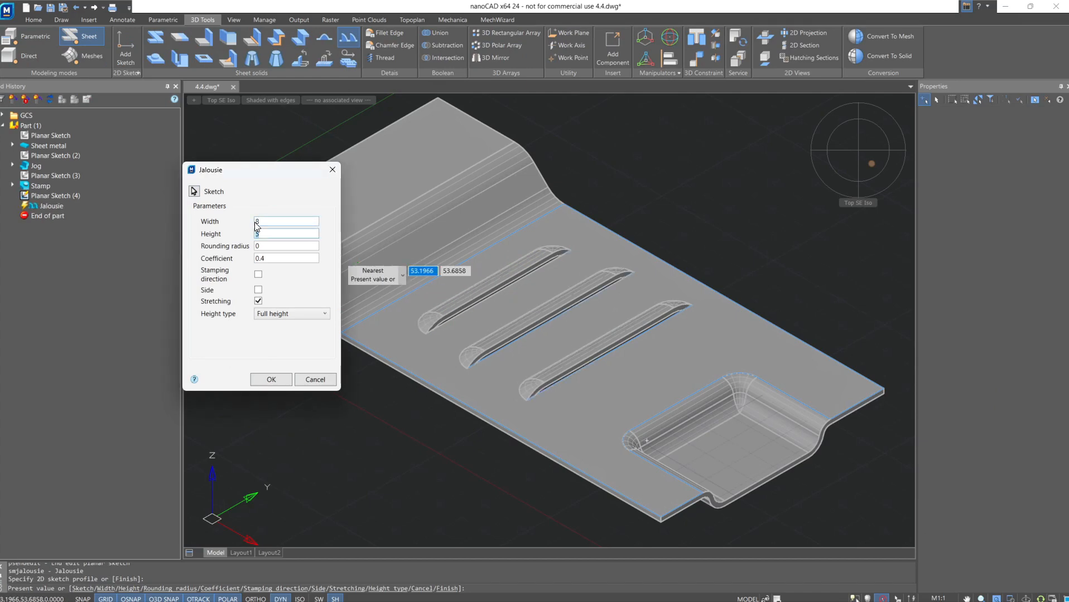
type("7")
left_click(263, 245)
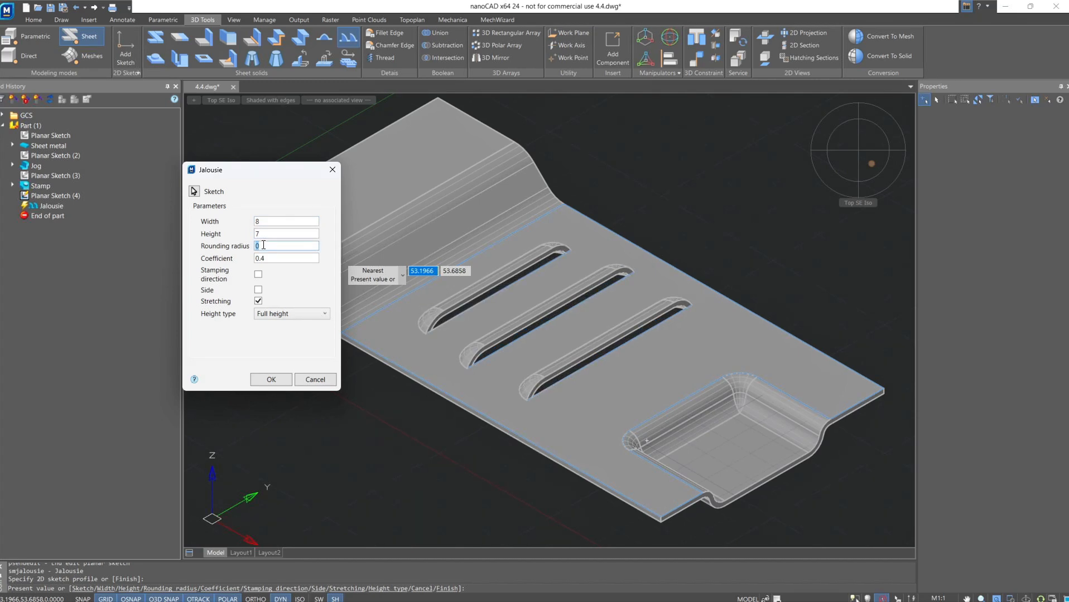
type("5")
key("Tab")
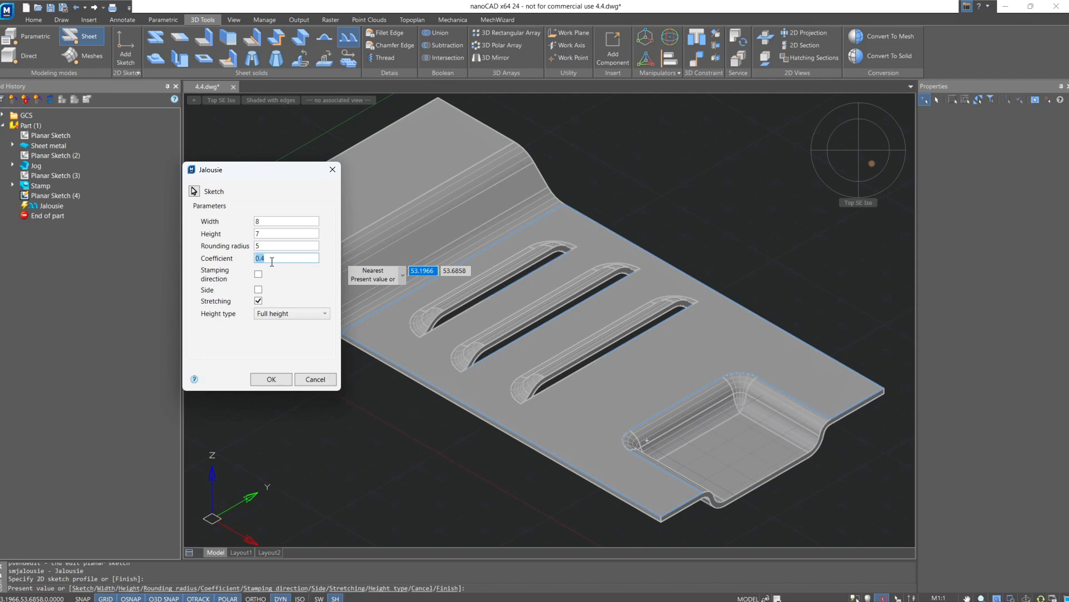
Step: Try the Stamping direction option on the jalousie, inspect the louvres and leave the option off
left_click(257, 274)
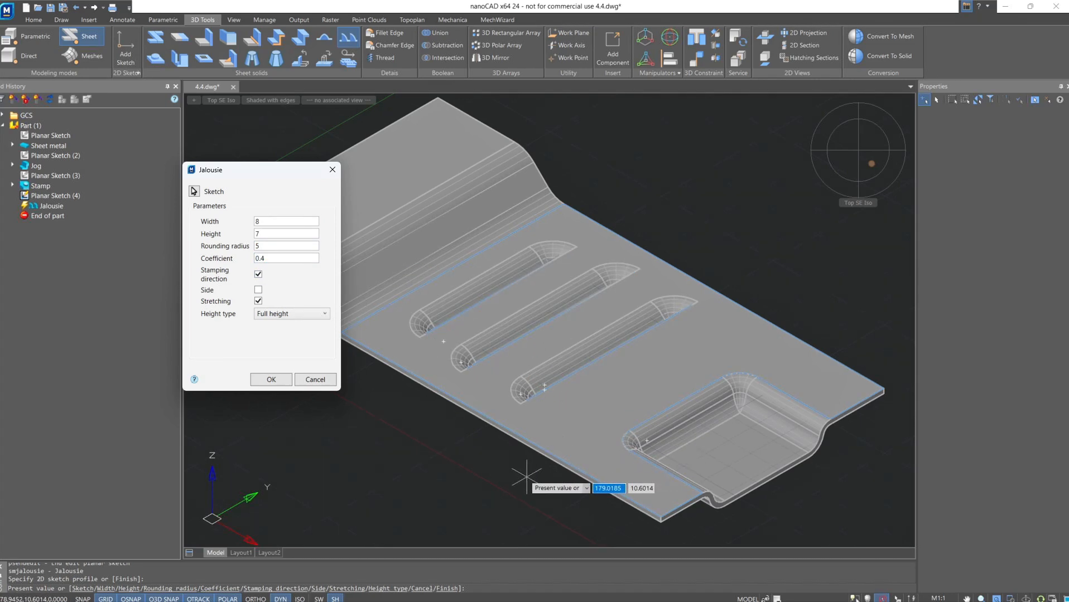
mouse_move(526, 477)
middle_mouse_down("shift")
mouse_move(544, 338)
mouse_move(541, 472)
middle_mouse_up("shift")
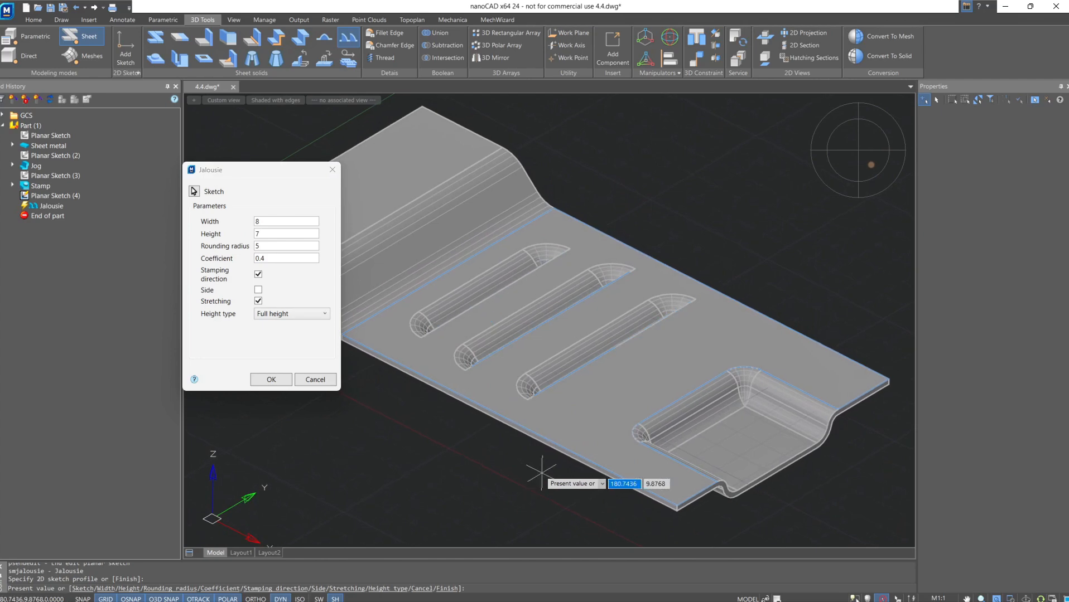
left_click(258, 275)
Step: Try the jalousie with Side on and with Stretching off, restoring both options
left_click(258, 290)
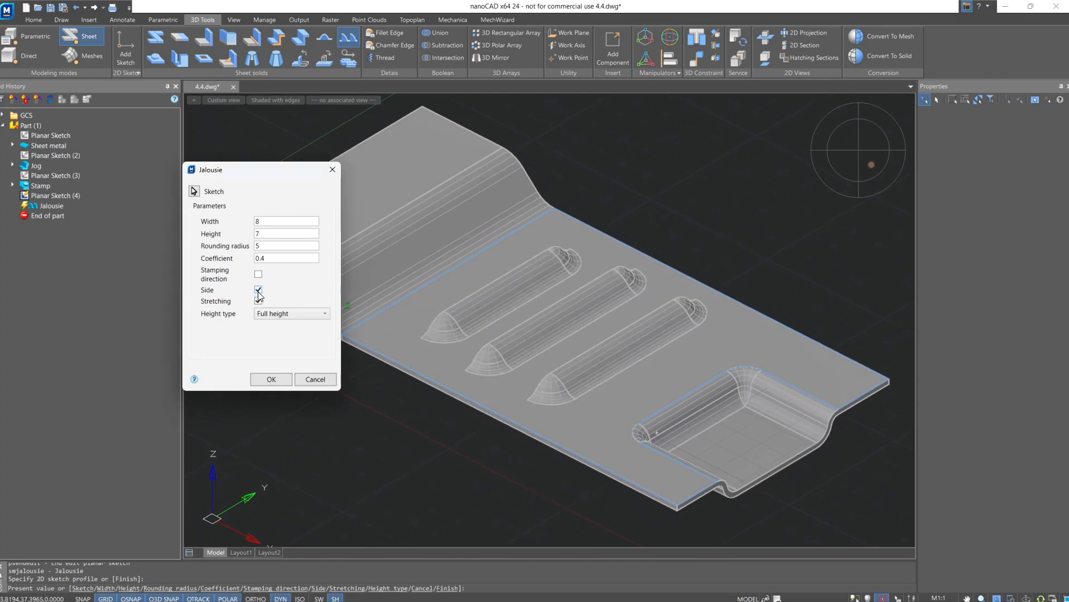
left_click(258, 291)
left_click(258, 291)
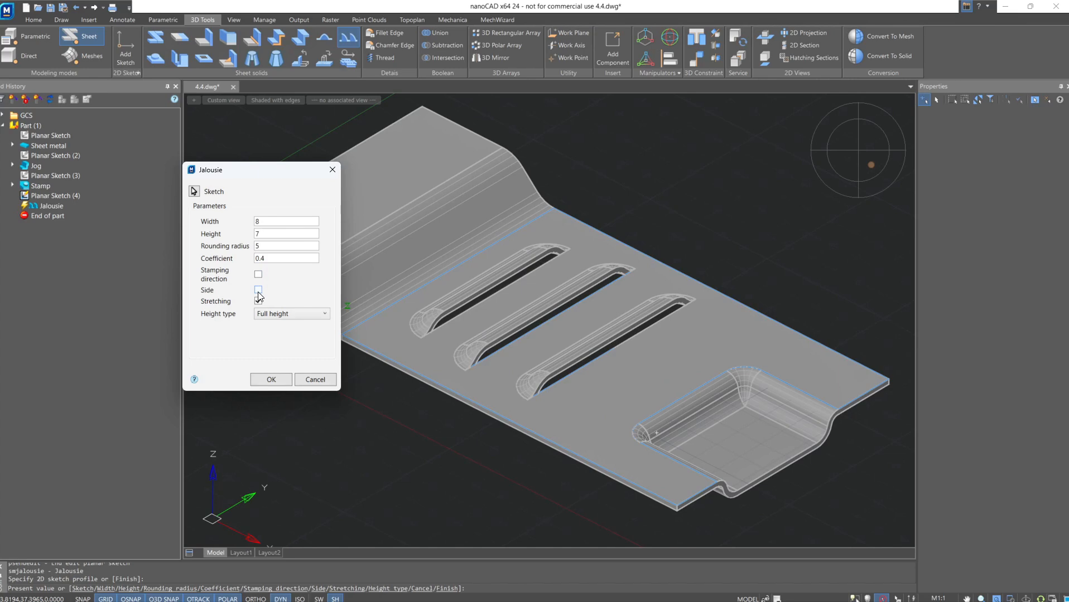
left_click(258, 301)
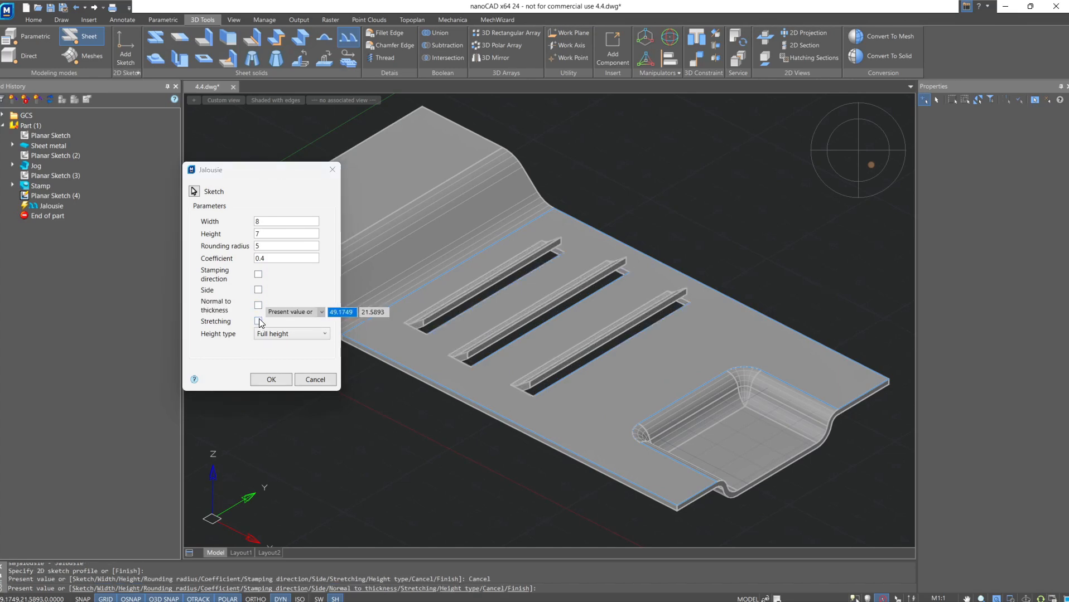
left_click(258, 322)
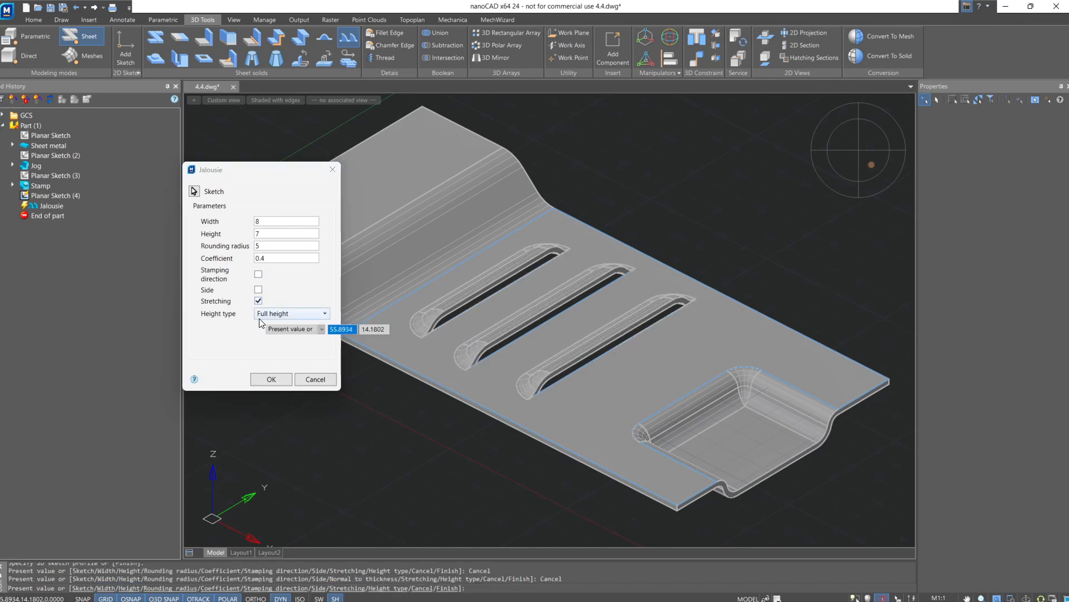
Step: Keep the jalousie's height type at Full height and confirm the feature
left_click(319, 315)
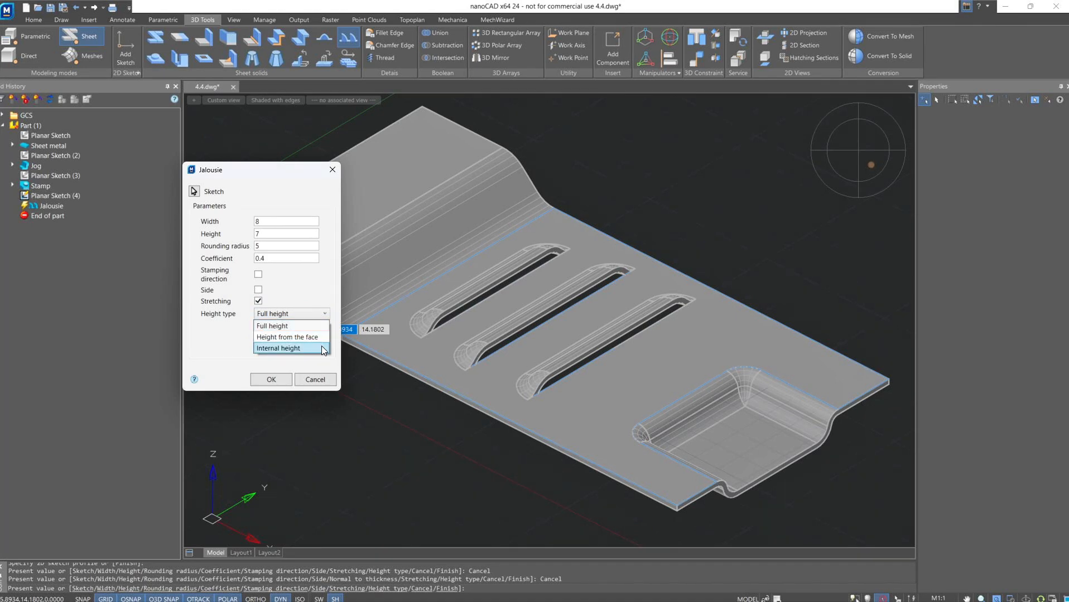
left_click(325, 322)
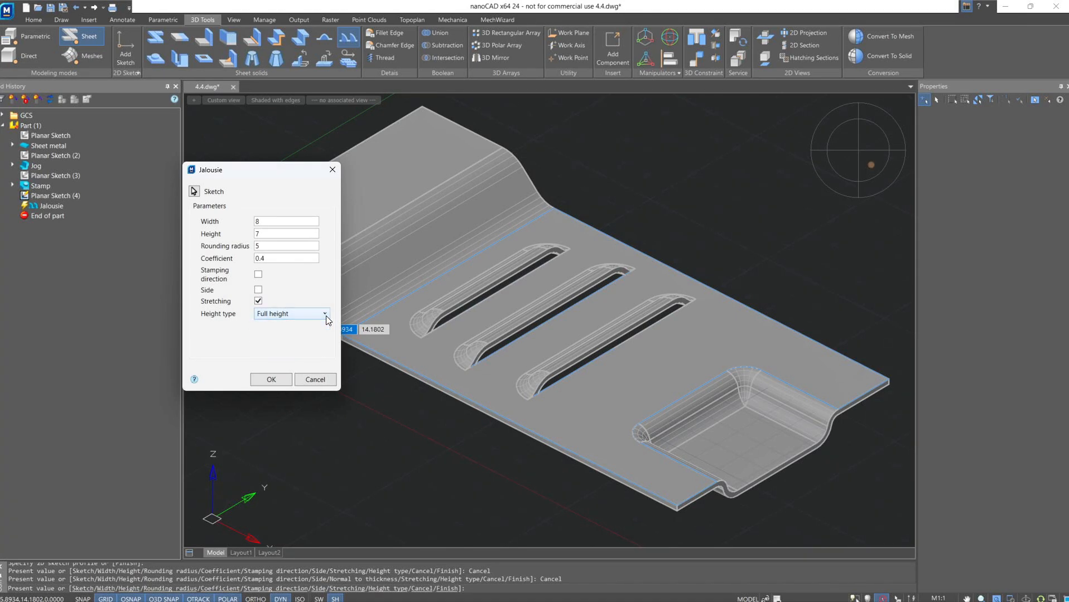
left_click(271, 380)
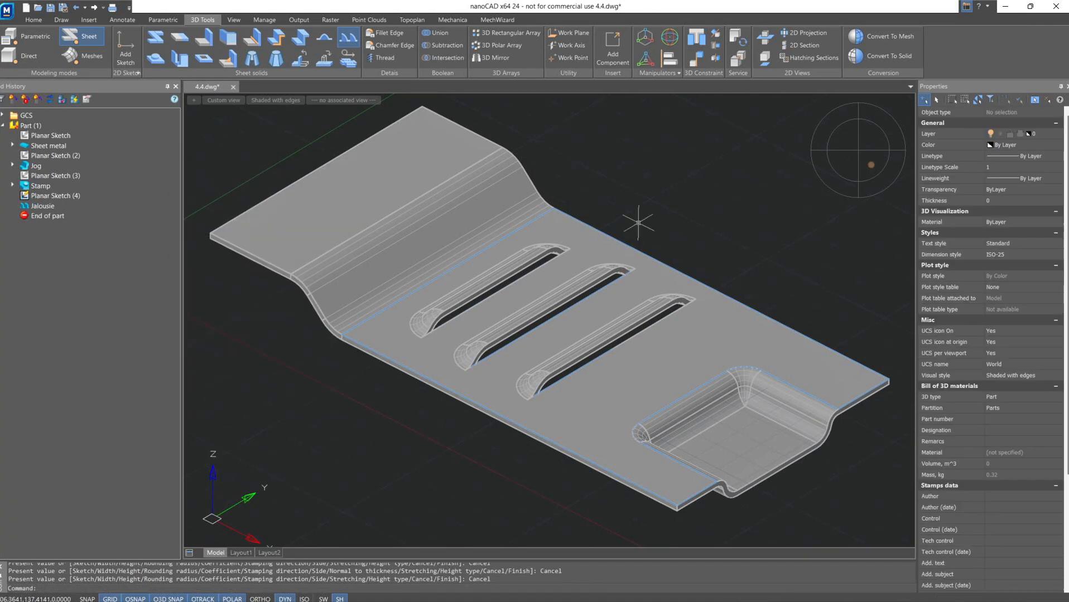
Step: Create a planar sketch on the raised flat face beyond the jog containing one three-point arc that bulges toward the outer edge
left_click(872, 167)
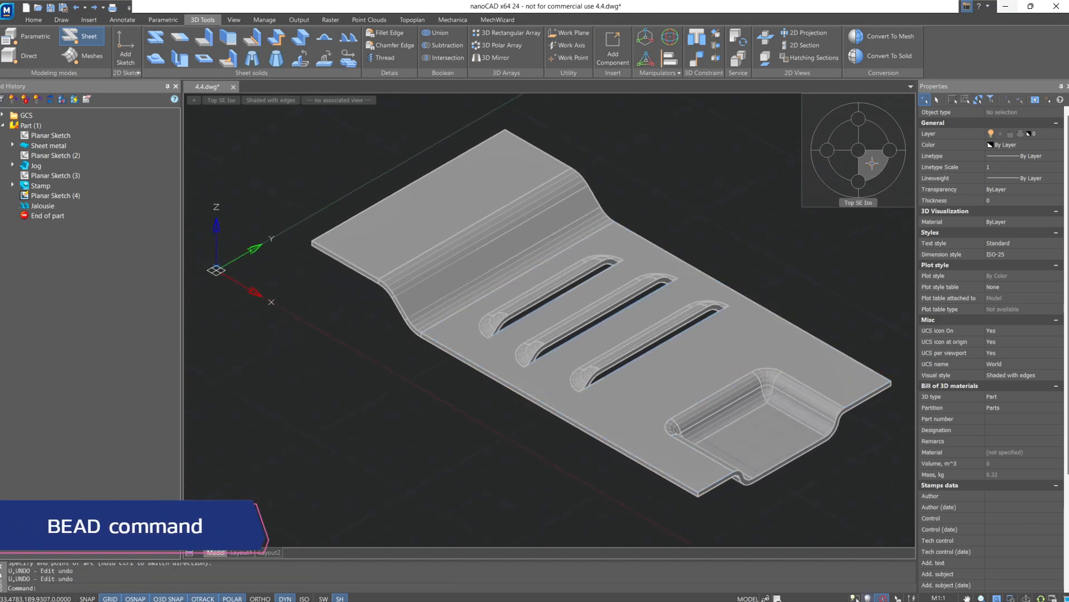
left_click(126, 53)
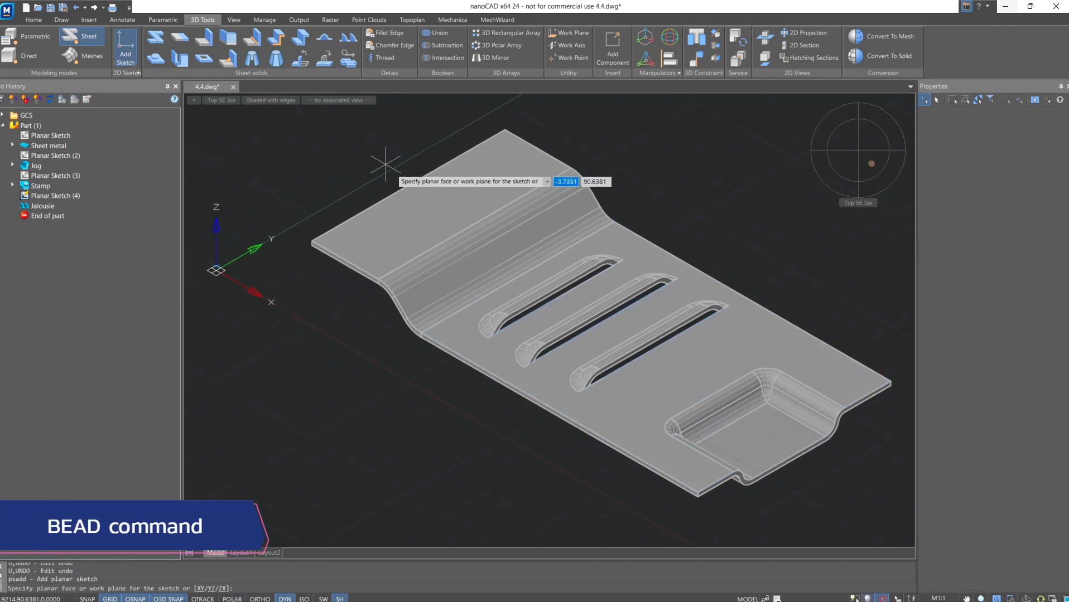
left_click(431, 206)
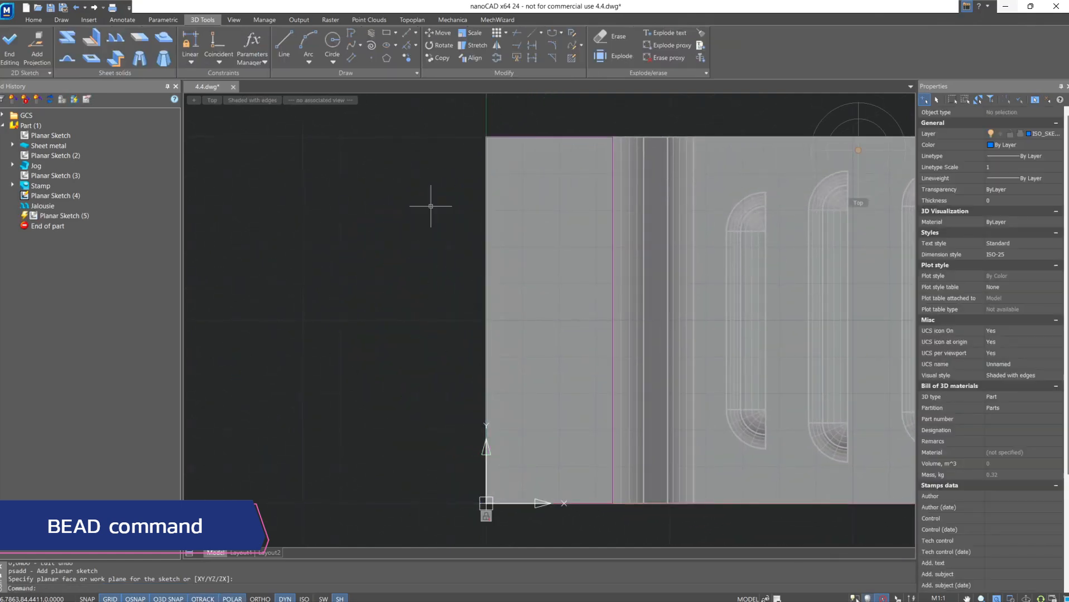
left_click(308, 40)
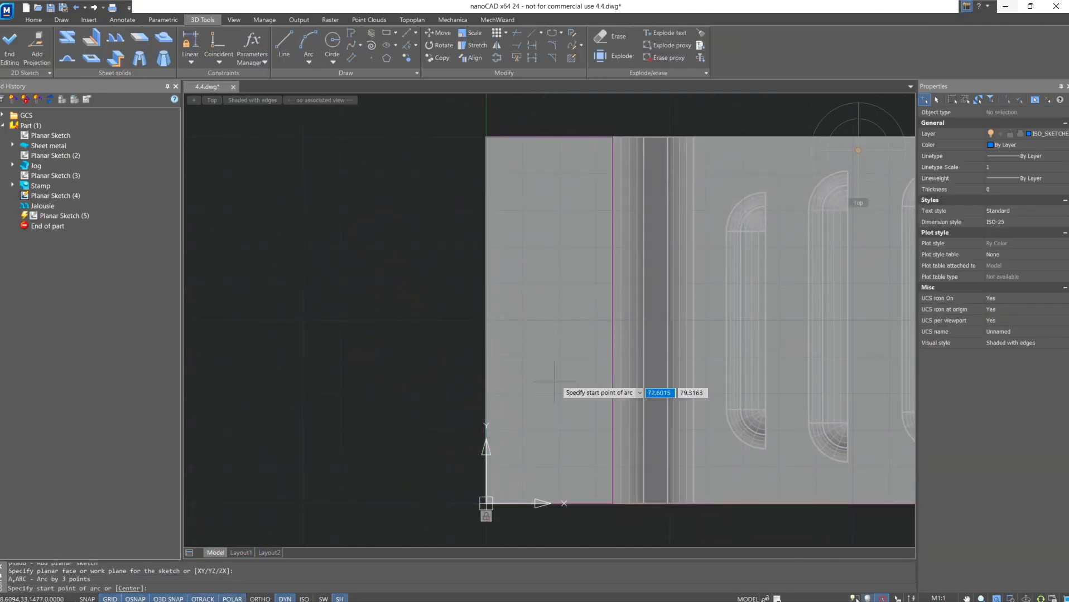
left_click(577, 387)
left_click(574, 211)
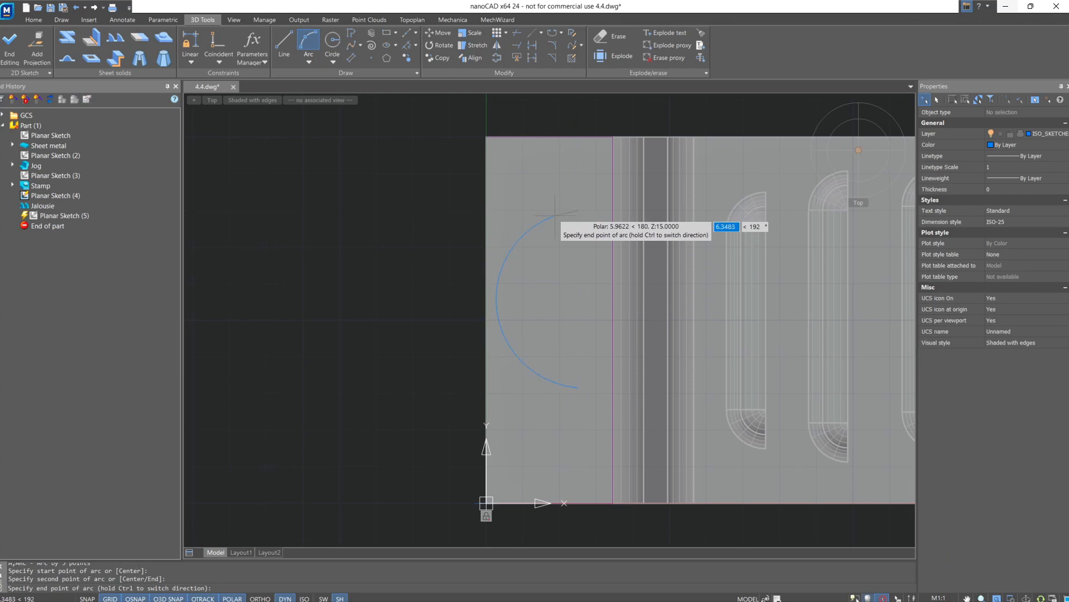
left_click(565, 221)
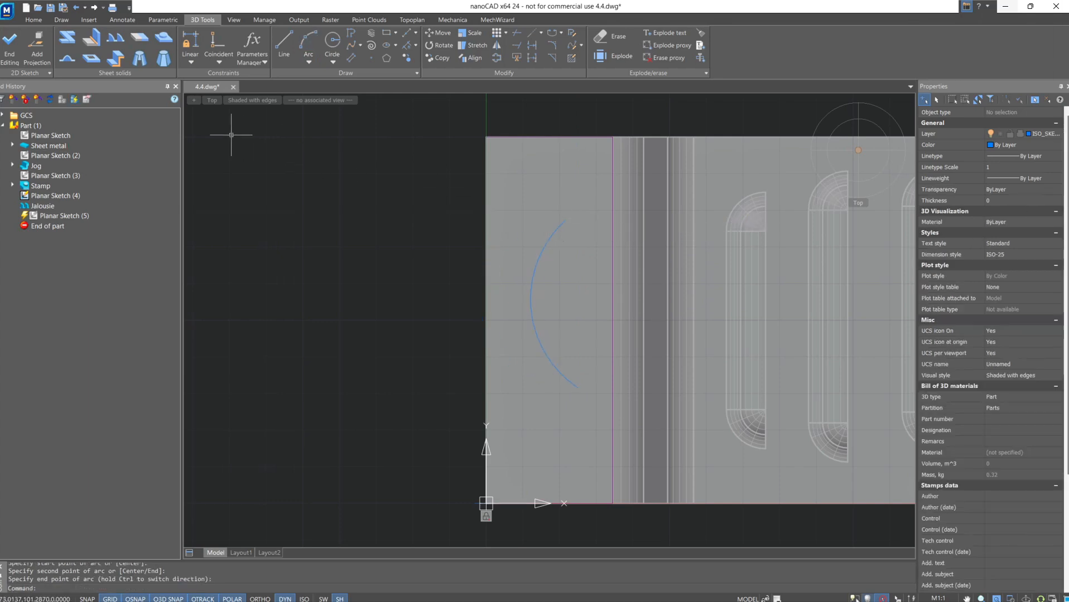
left_click(17, 53)
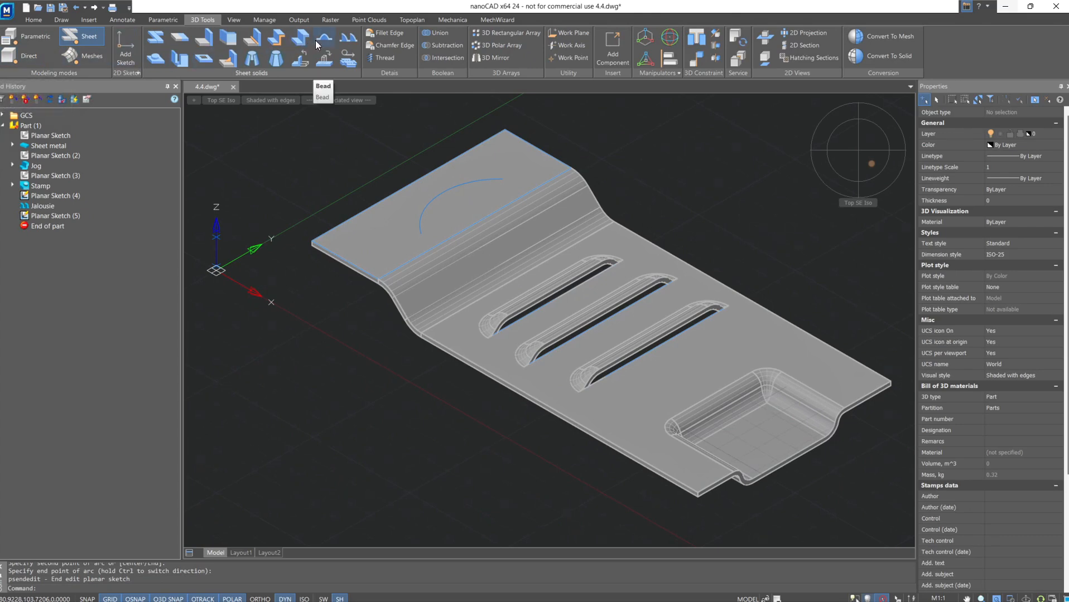
Step: Start a bead along the arc sketch on the raised face with base and bottom fillet radii of 3
left_click(317, 45)
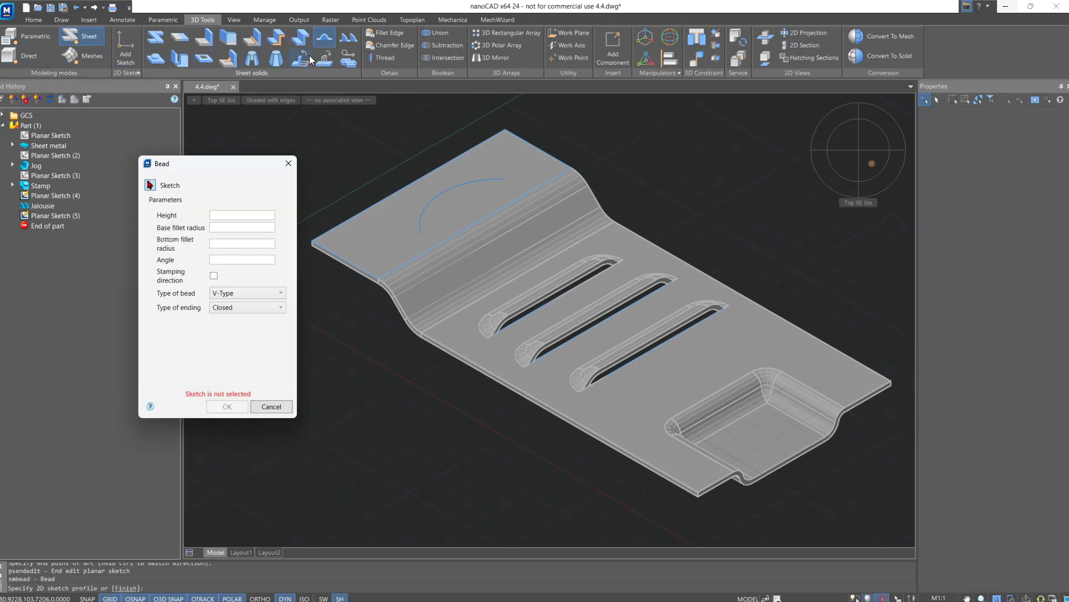
left_click(427, 208)
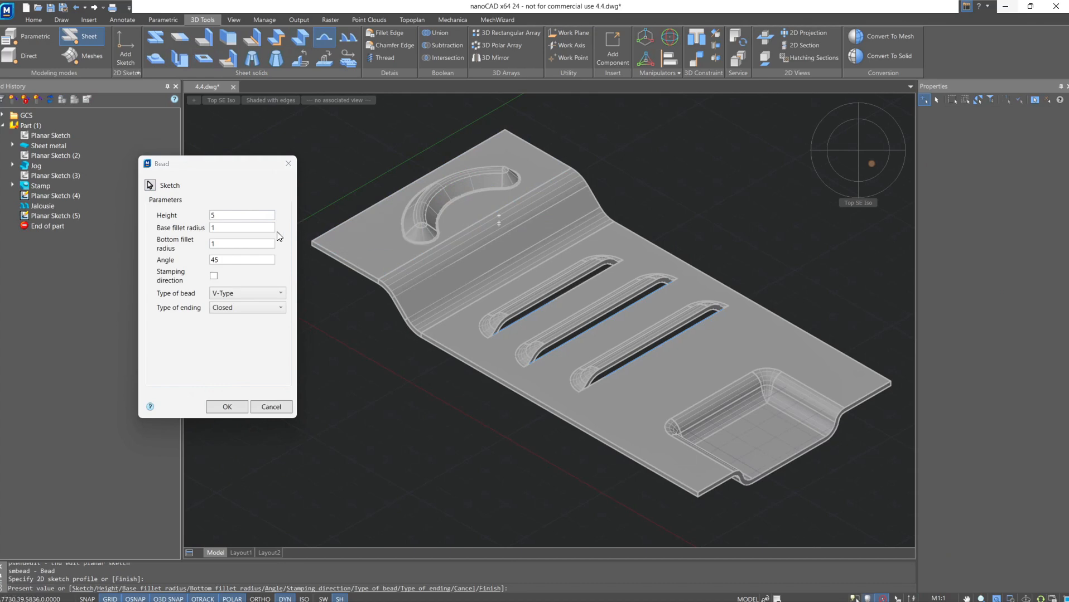
left_click(227, 227)
left_click_drag(227, 227, 210, 227)
type("3")
key("Tab")
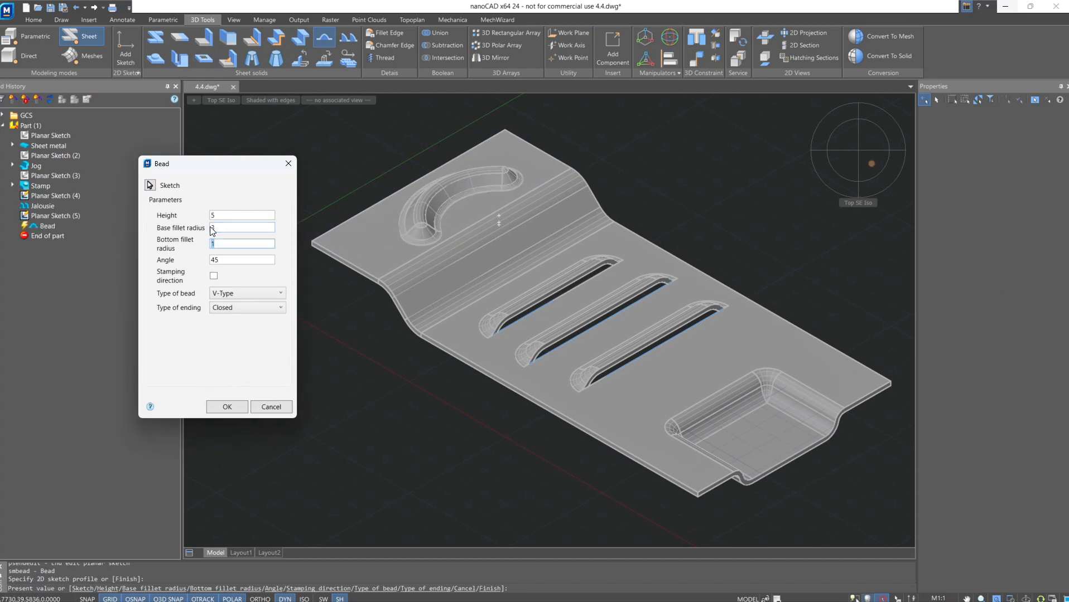
type("3")
key("Tab")
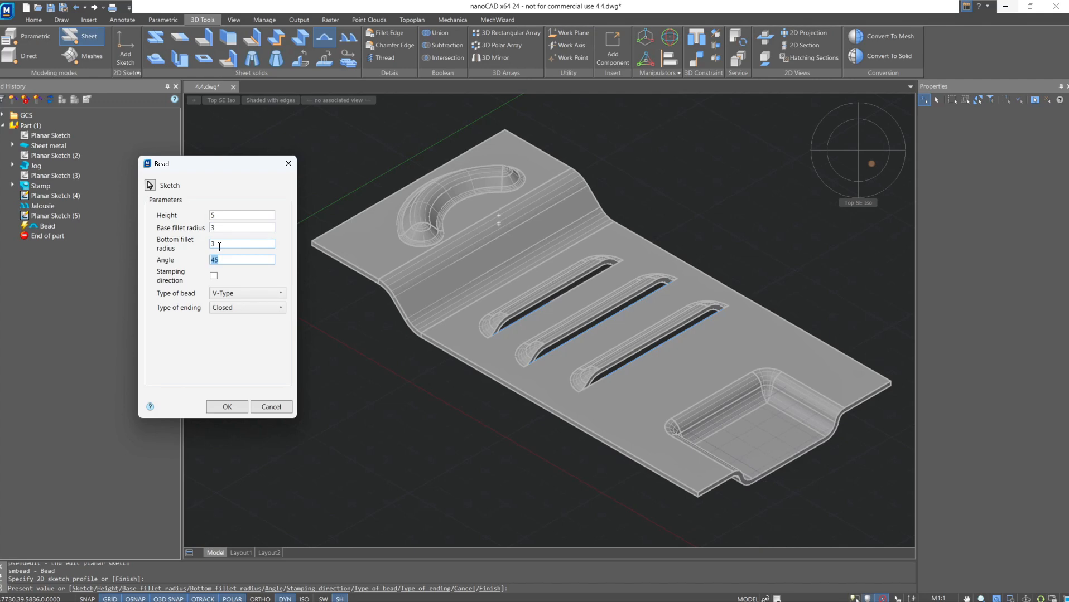
Step: Try bead angles of 50 and 30, and test the Stamping direction option, leaving it off
type("50")
key("Tab")
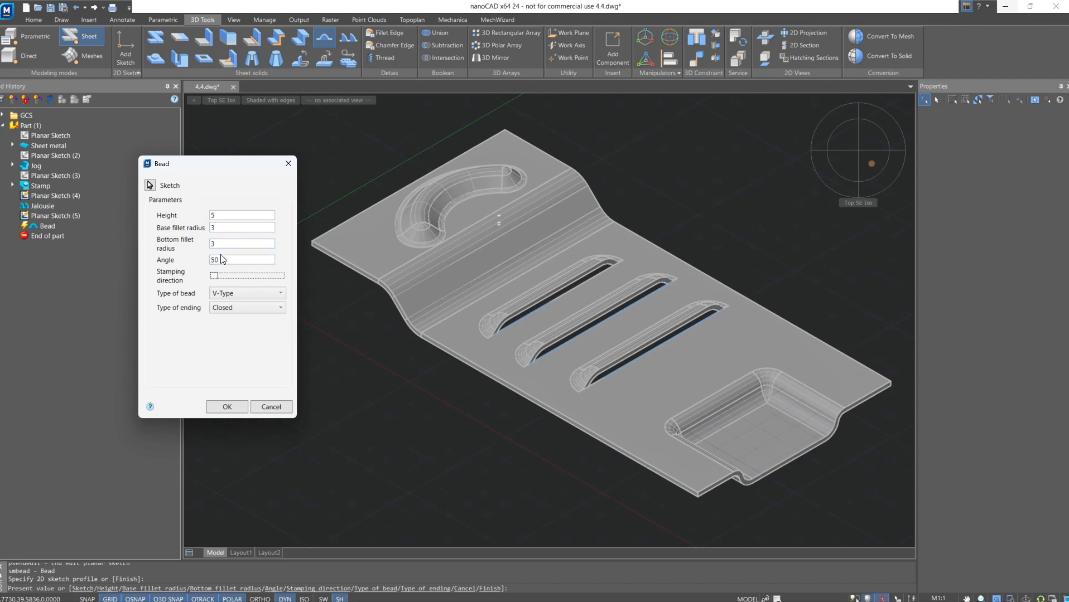
left_click(217, 259)
key("BackSpace")
type("3")
key("Tab")
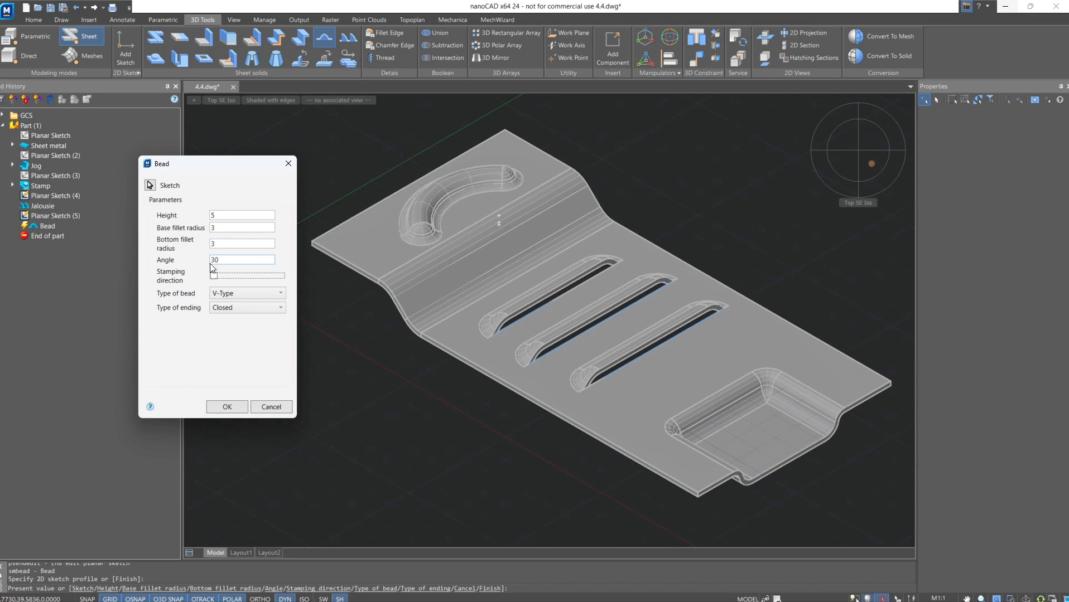
left_click(213, 276)
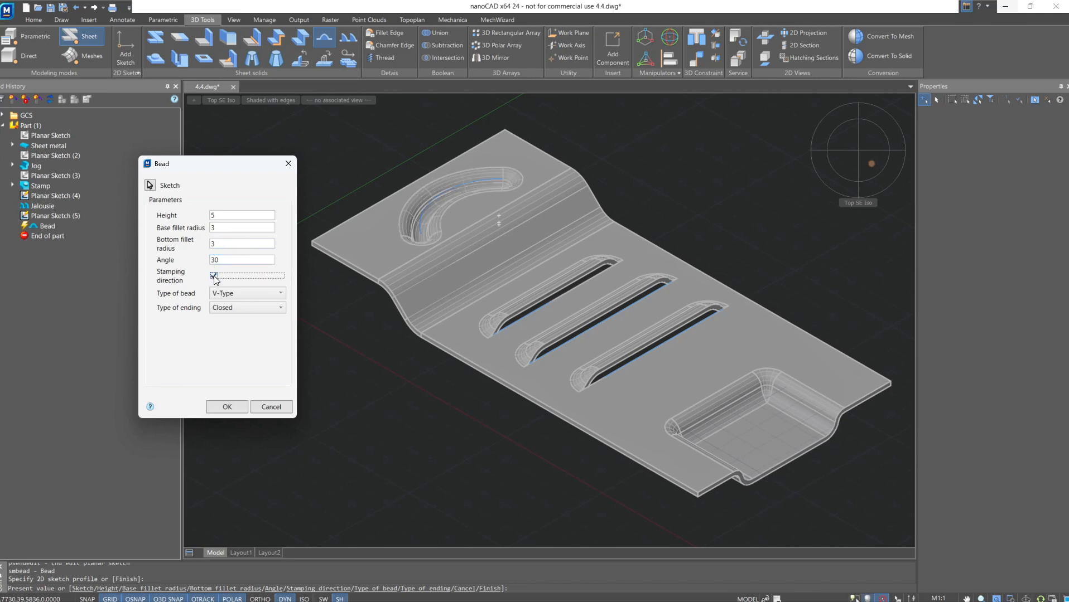
left_click(214, 276)
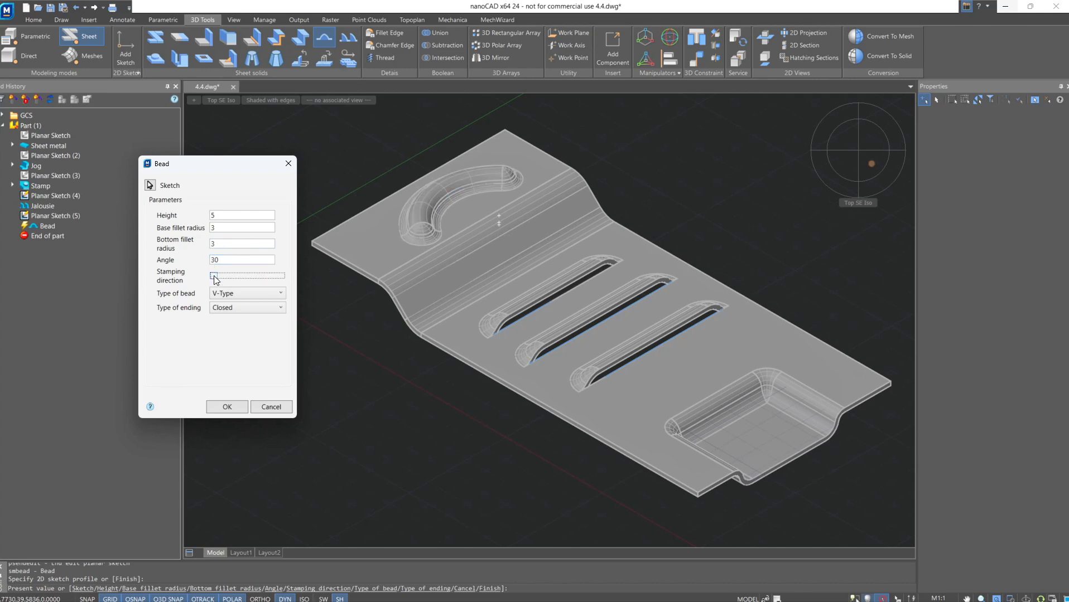
Step: Try the U-Type bead and set the type of bead to Round
left_click(246, 295)
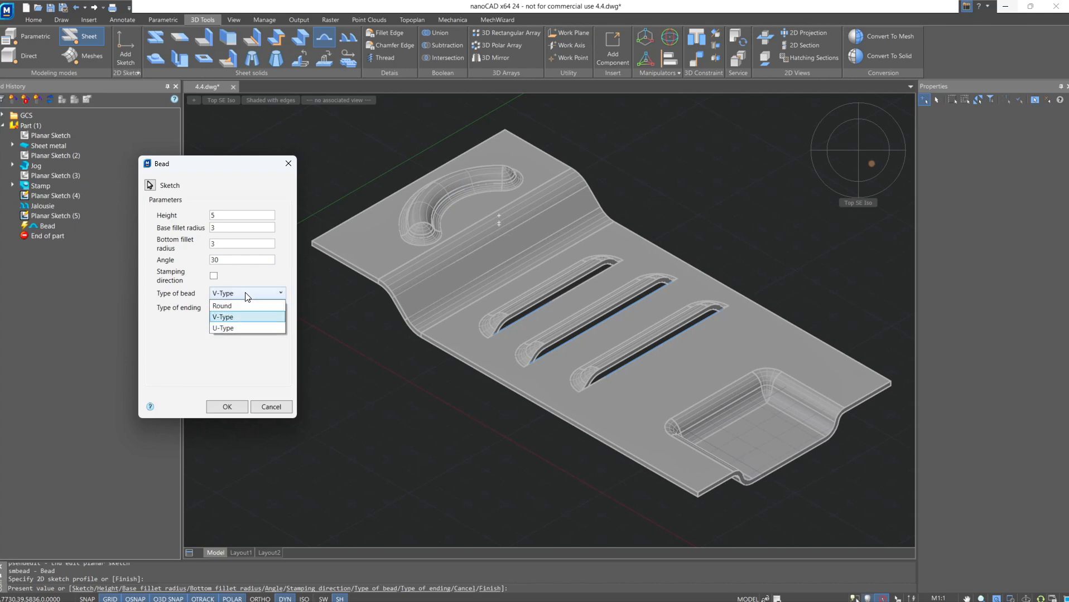
left_click(262, 327)
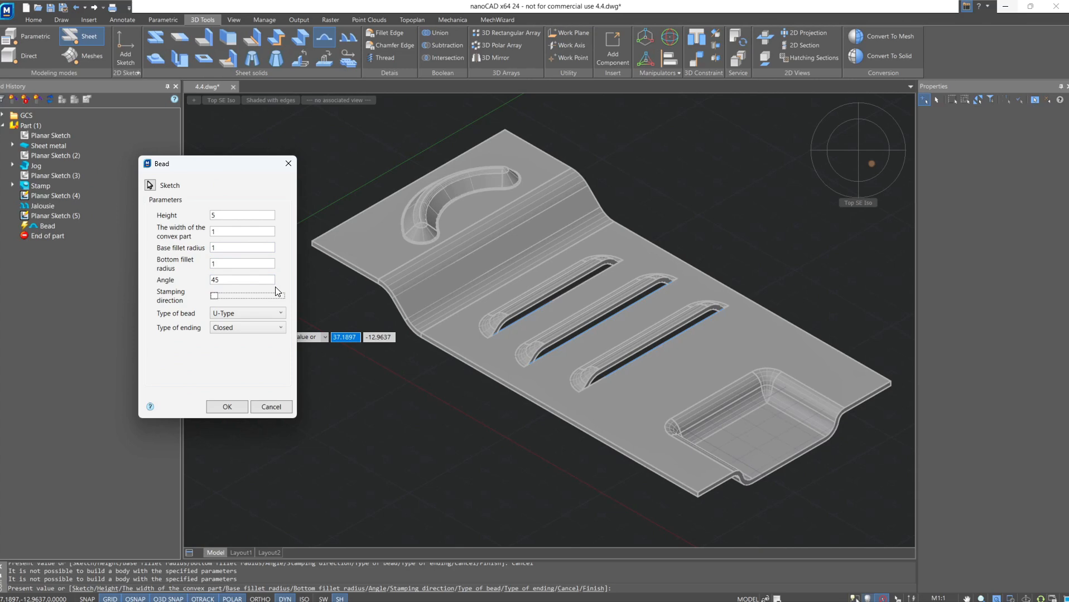
left_click(268, 314)
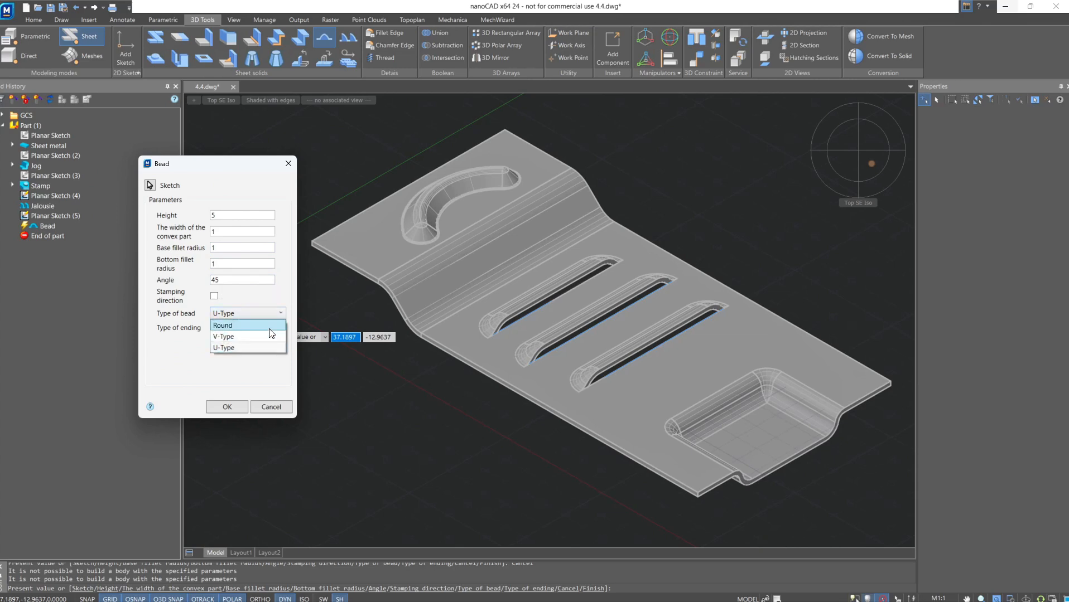
left_click(269, 328)
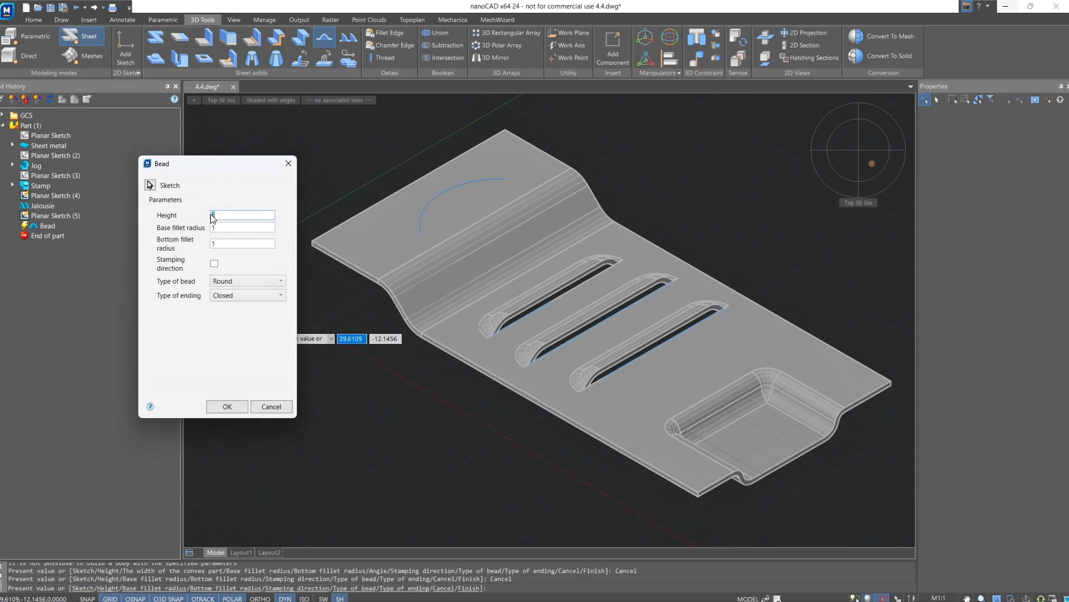
Step: Set the round bead's height to 3, bottom fillet radius to 3 and base fillet radius to 5
type("3")
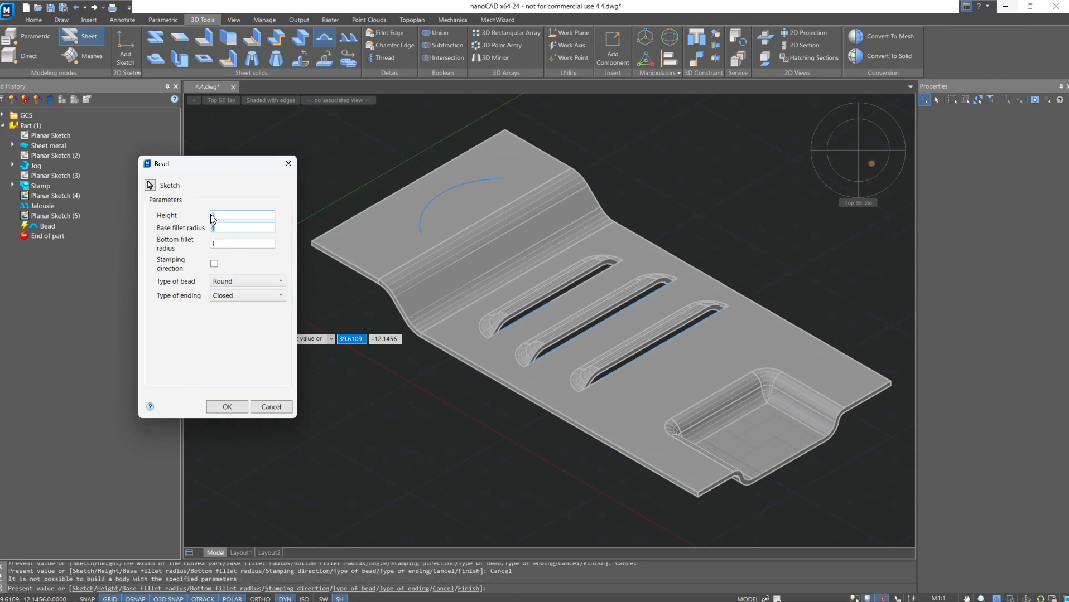
left_click_drag(216, 244, 212, 244)
type("3")
key("Tab")
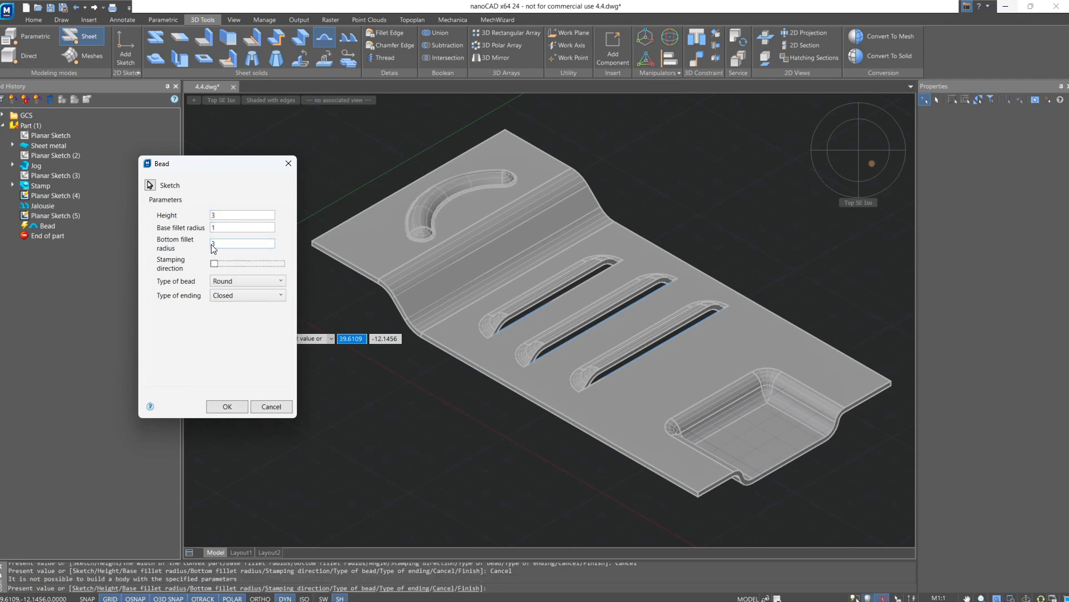
double_click(213, 227)
type("5")
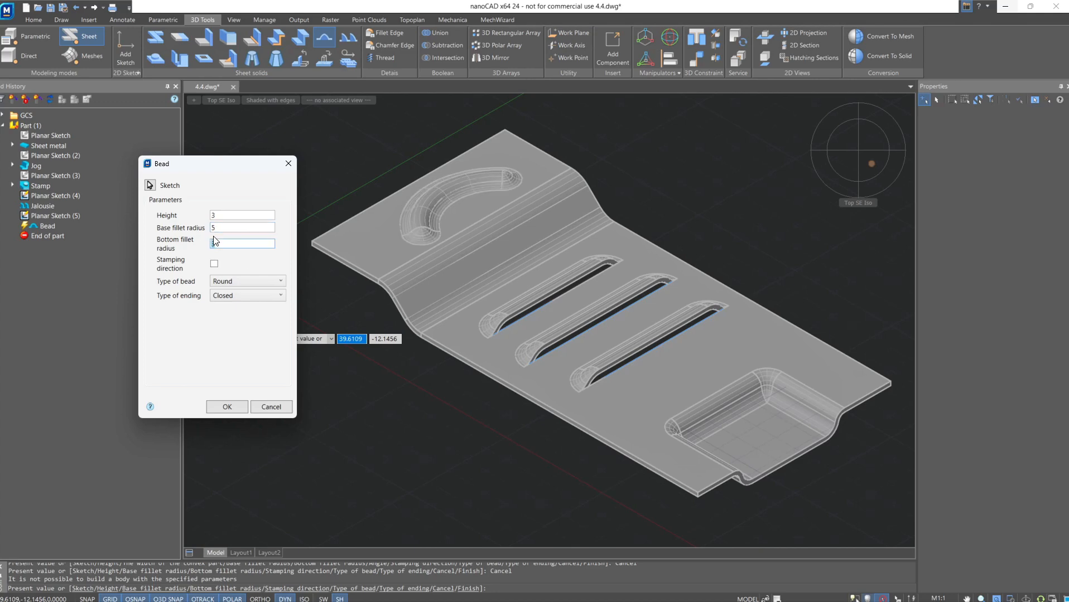
Step: Try the Chopped ending on the bead, restore the Closed ending and confirm the feature
left_click(272, 296)
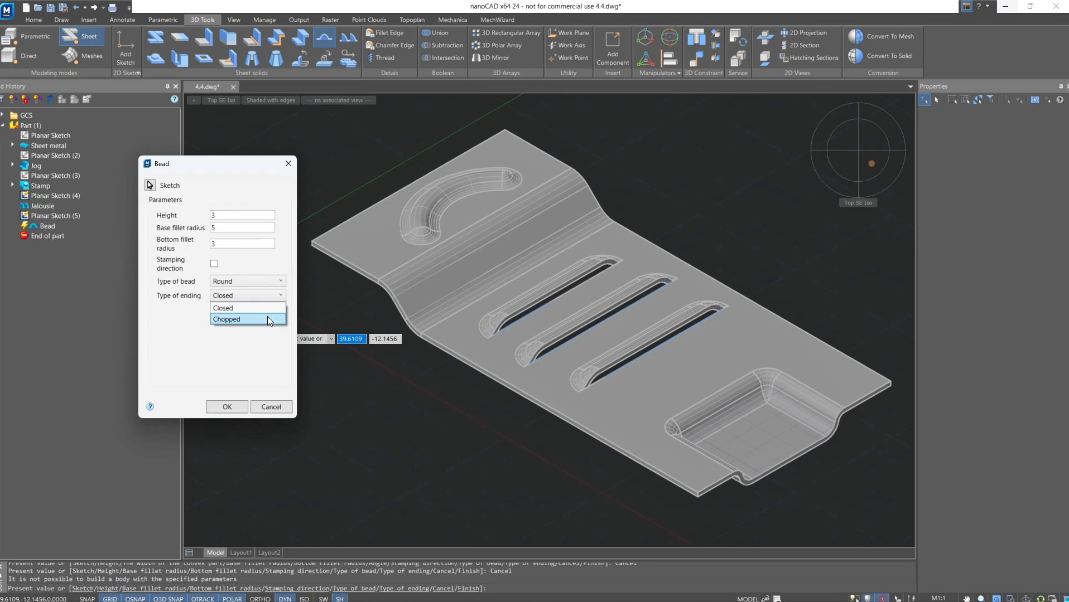
left_click(267, 319)
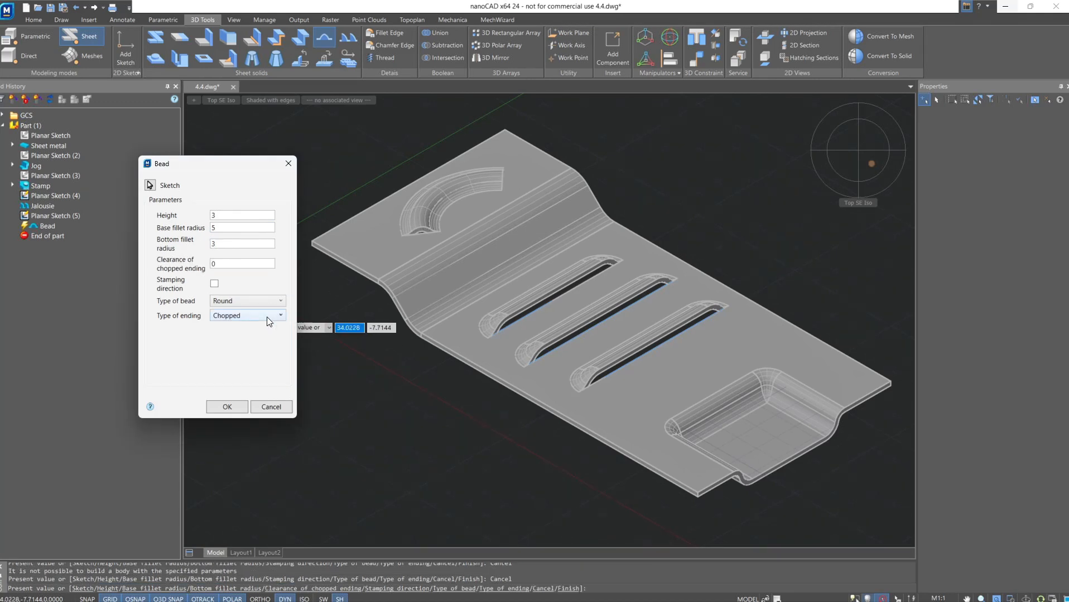
left_click(273, 317)
left_click(273, 326)
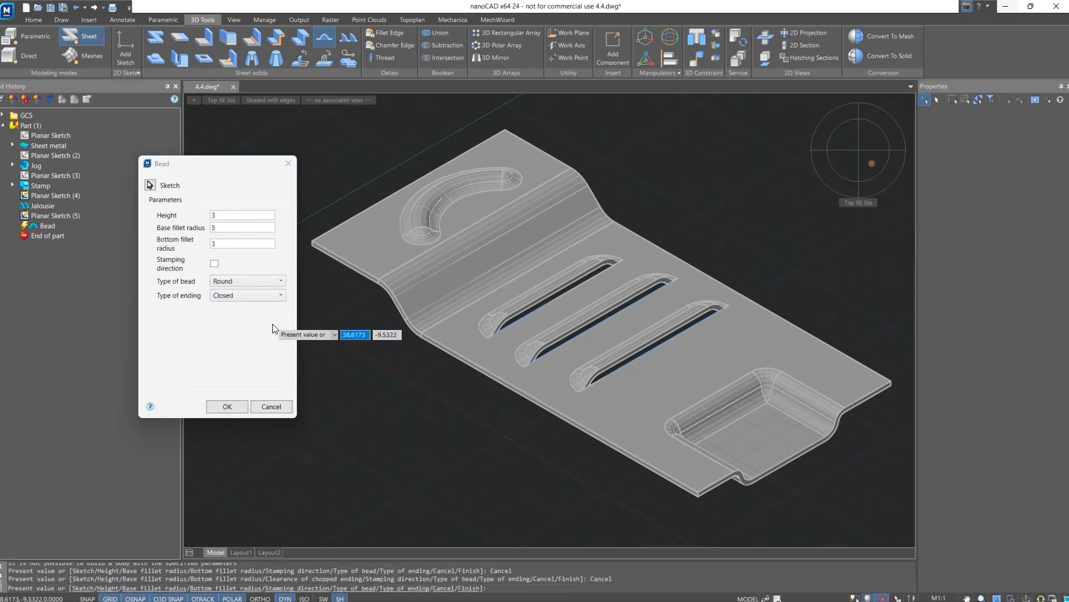
left_click(226, 407)
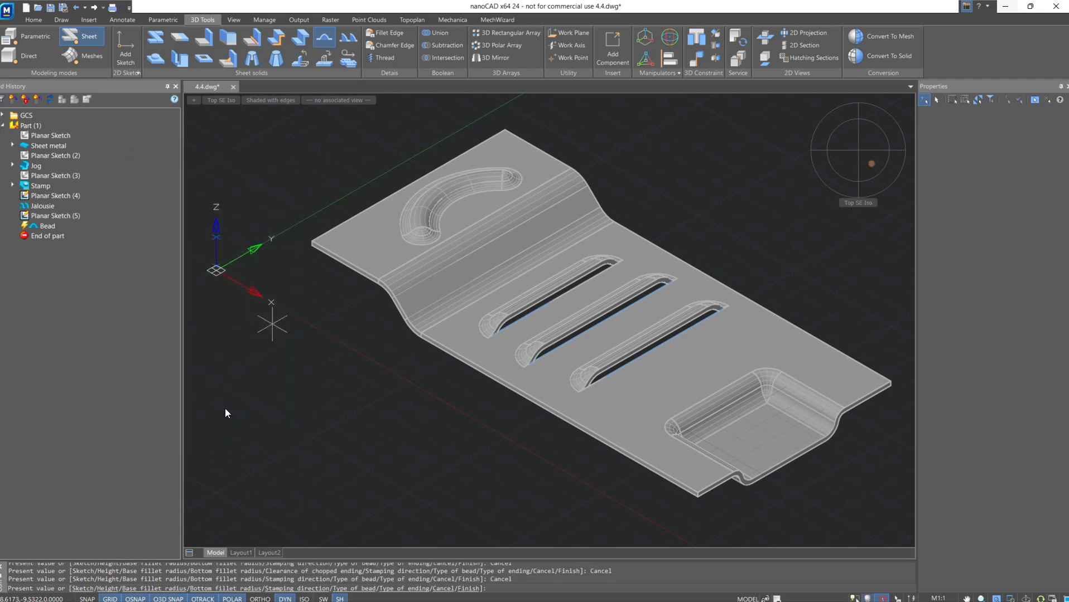
left_click(872, 164)
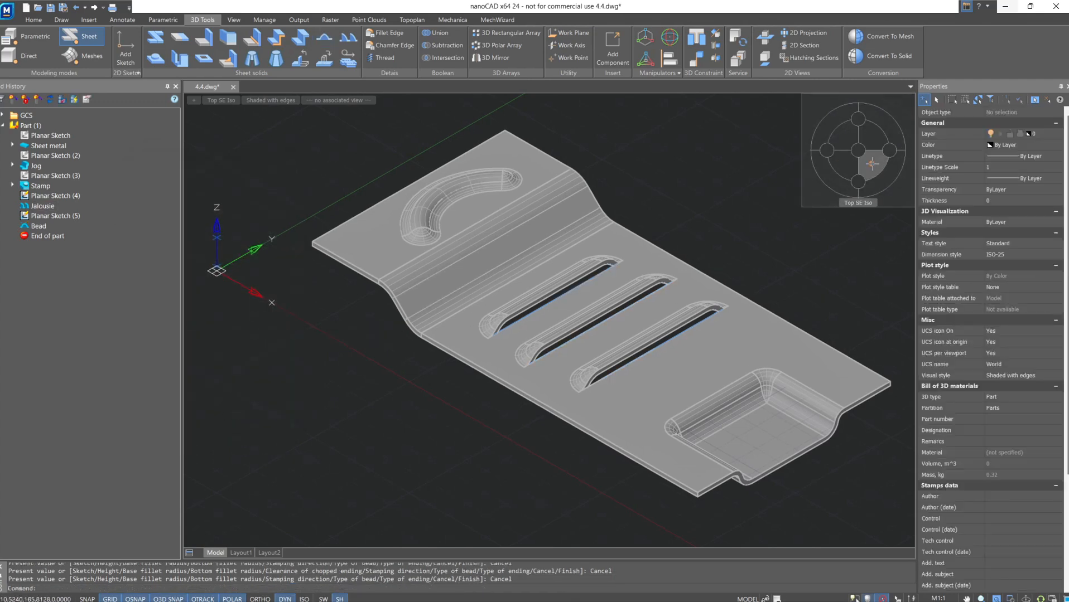